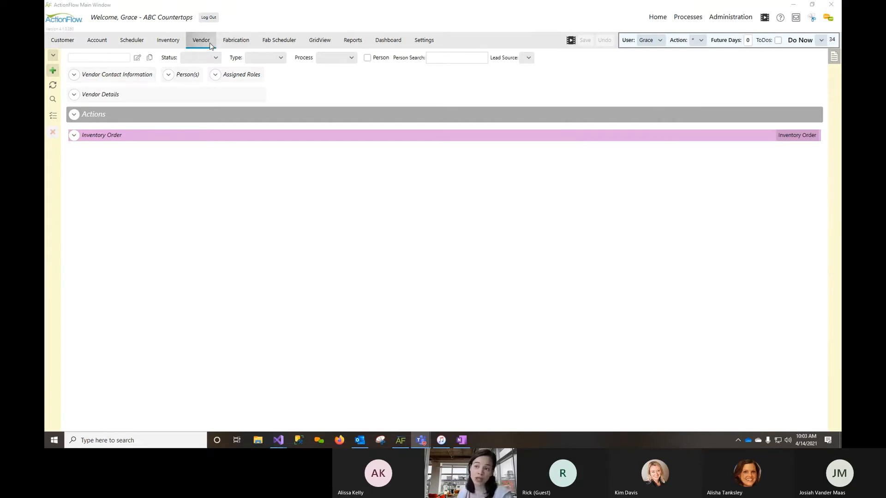
Step: Open the vendor SKU pricing and retrieve only Granite 4 U's existing records for the Granite 3cm class
{"action": "left_click", "coordinate": [54, 120]}
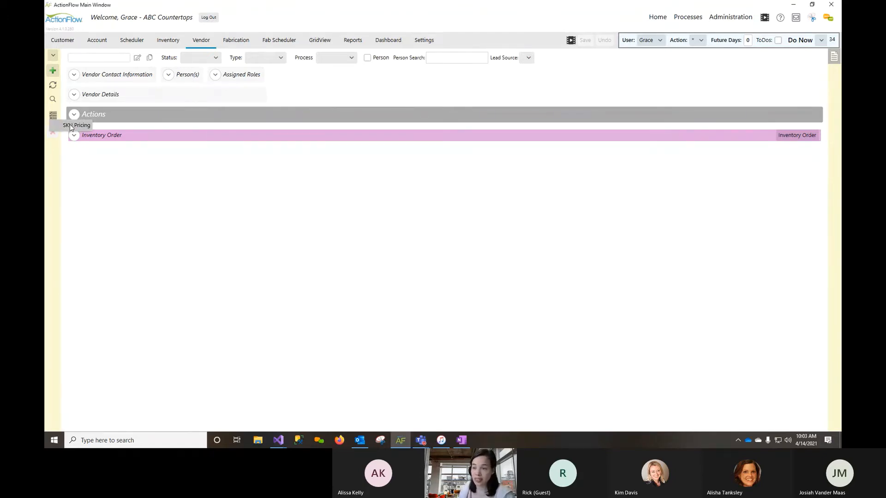
{"action": "left_click", "coordinate": [70, 125]}
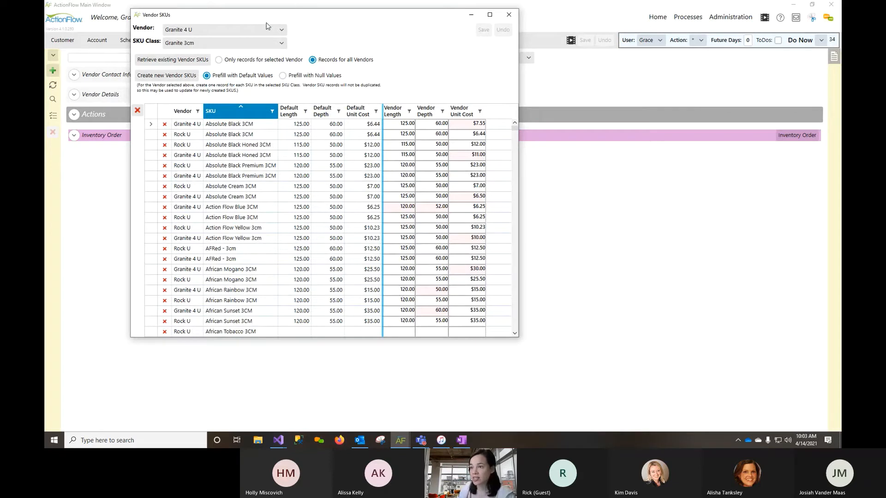
{"action": "left_click", "coordinate": [232, 31]}
{"action": "left_click", "coordinate": [231, 30]}
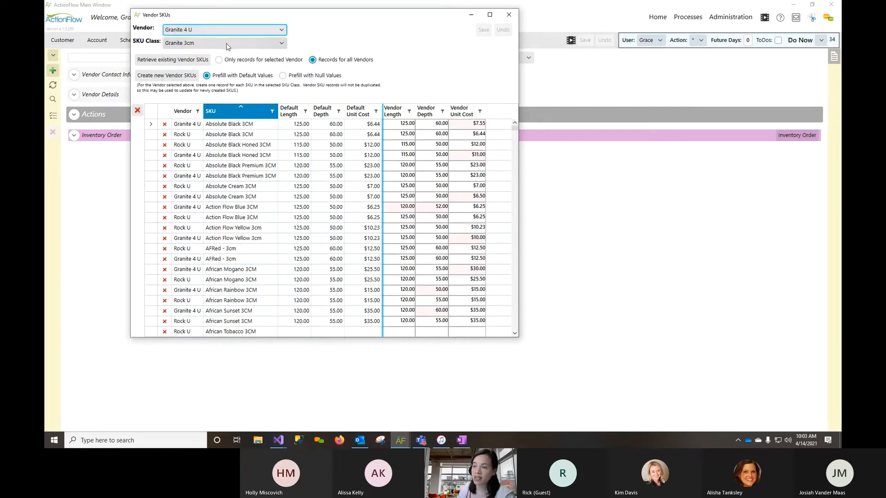
{"action": "left_click", "coordinate": [227, 44]}
{"action": "left_click", "coordinate": [226, 43]}
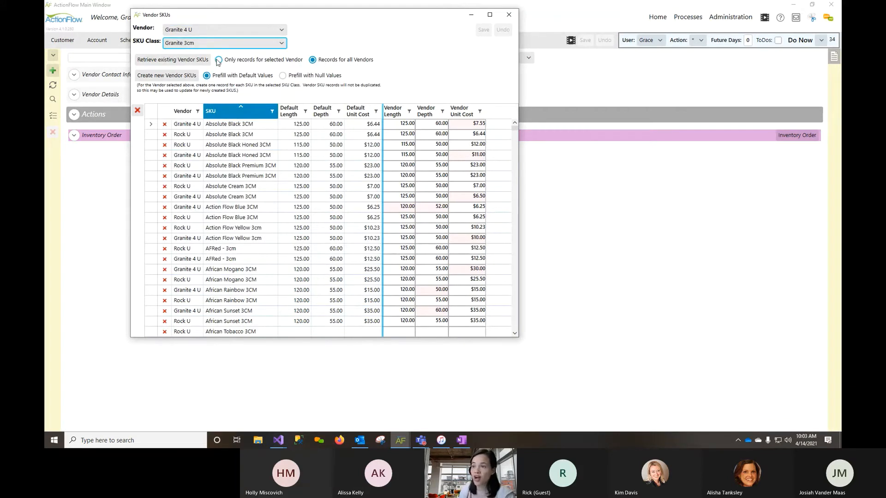
{"action": "left_click", "coordinate": [219, 61]}
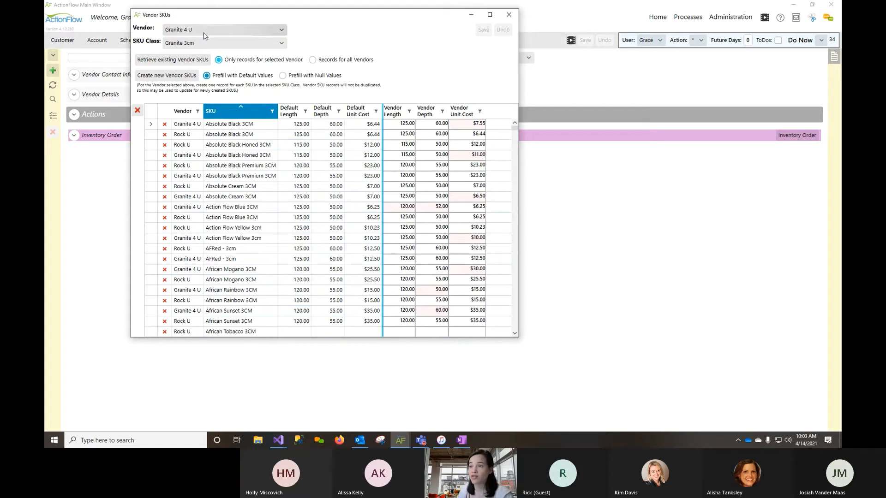
{"action": "left_click", "coordinate": [190, 61]}
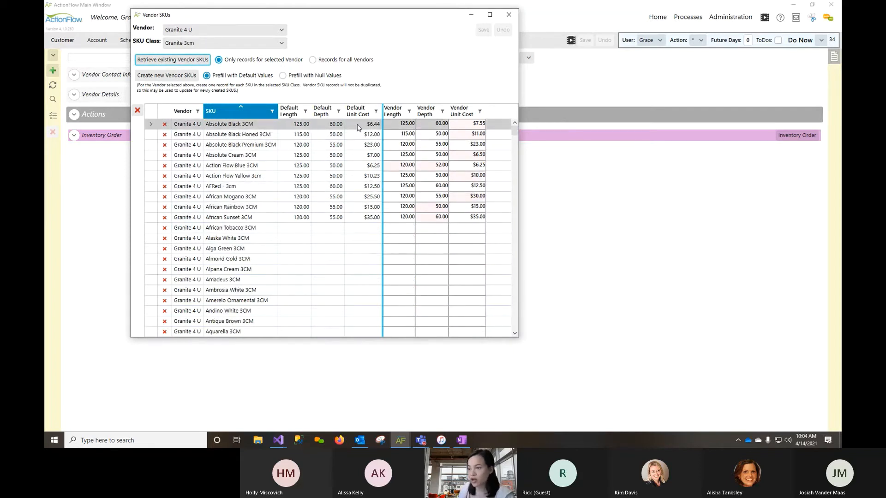
{"action": "scroll", "coordinate": [342, 236], "scroll_direction": "down", "scroll_amount": 1}
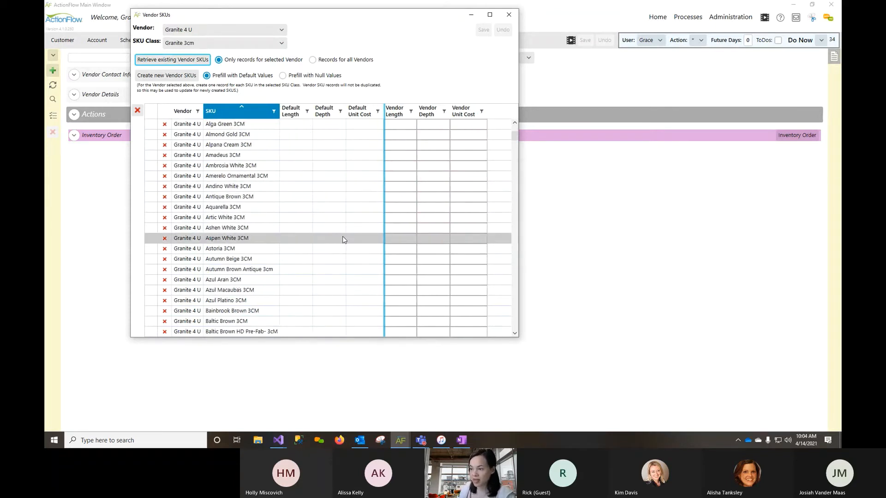
{"action": "scroll", "coordinate": [297, 139], "scroll_direction": "up", "scroll_amount": 1}
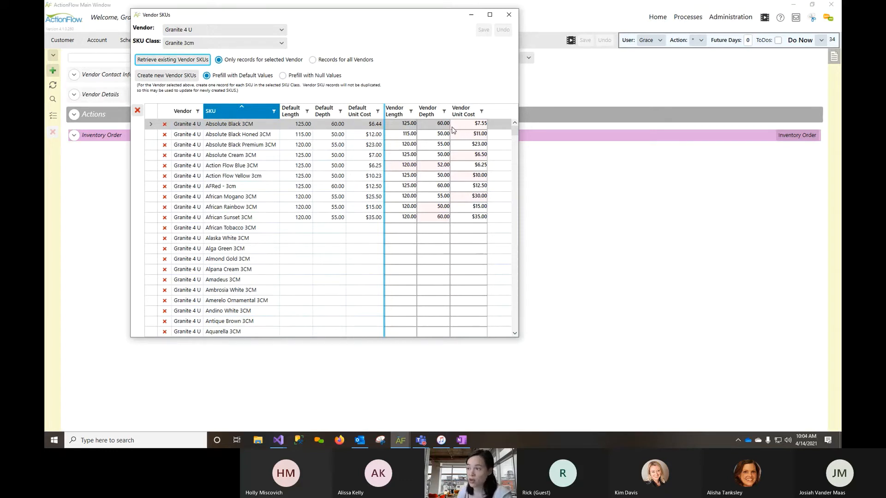
Step: Set Granite 4 U's vendor length to 120 and vendor depth to 55 for Absolute Black 3CM and save
{"action": "left_click", "coordinate": [402, 125]}
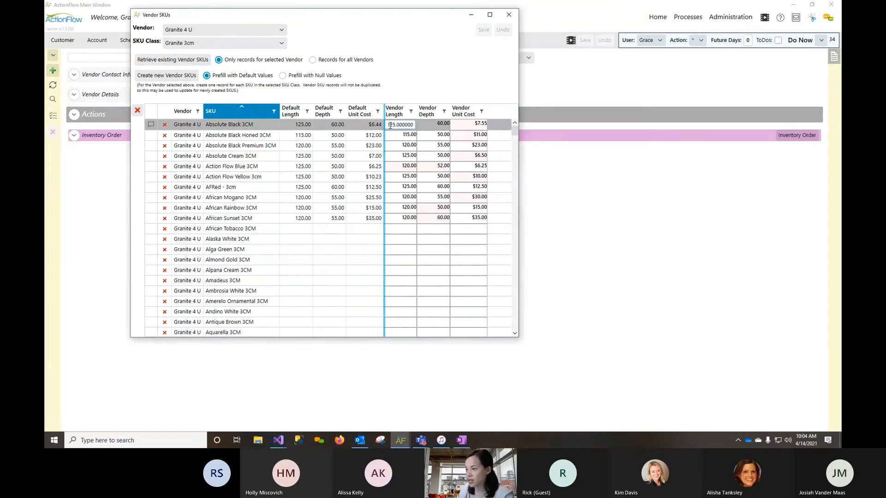
{"action": "left_click_drag", "start_coordinate": [390, 125], "coordinate": [441, 129]}
{"action": "key", "text": "BackSpace"}
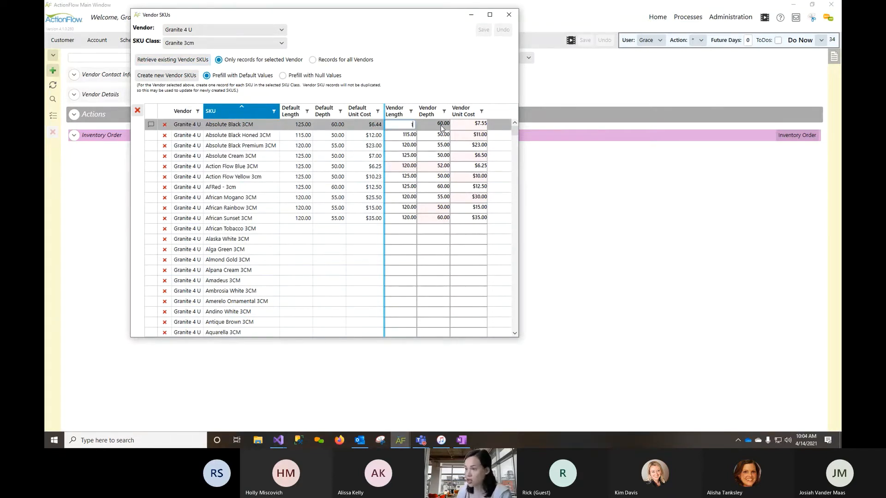
{"action": "type", "text": "20"}
{"action": "key", "text": "Tab"}
{"action": "type", "text": "55"}
{"action": "key", "text": "Tab"}
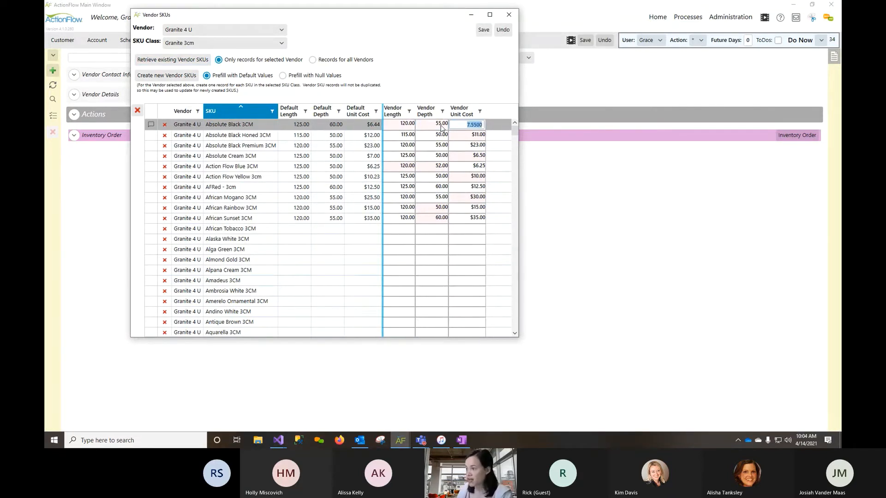
{"action": "left_click", "coordinate": [483, 29]}
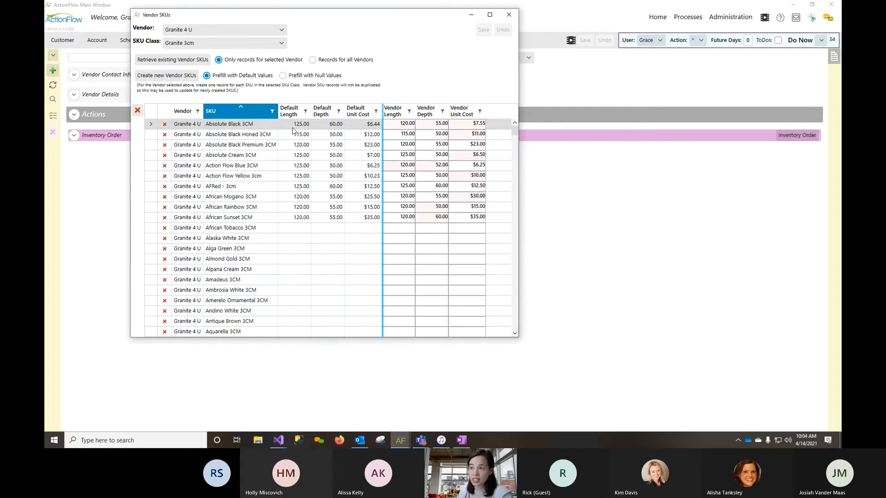
Step: Retrieve the existing Granite 3cm SKU records for all vendors, followed by only those for XYZ Granite
{"action": "left_click", "coordinate": [313, 60]}
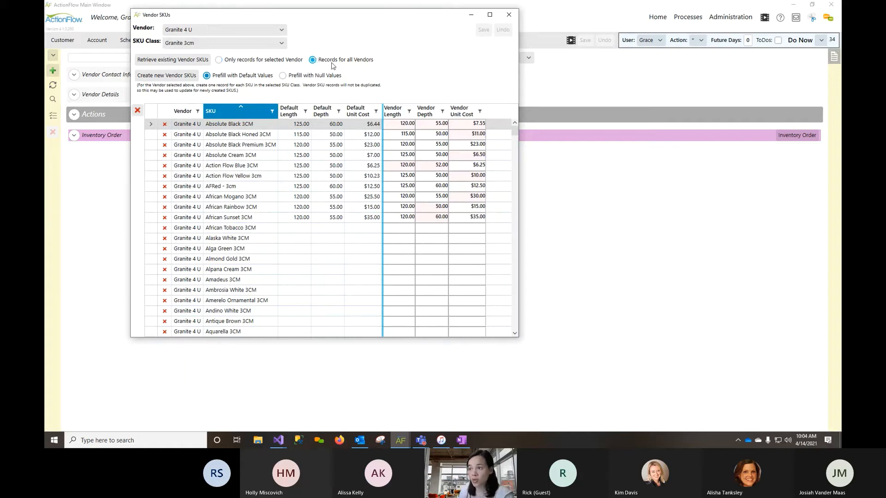
{"action": "left_click", "coordinate": [200, 62]}
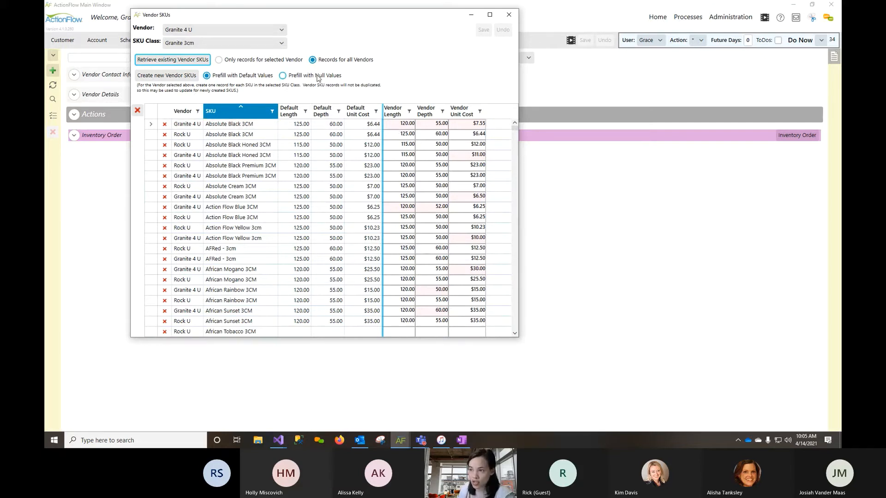
{"action": "left_click", "coordinate": [246, 32]}
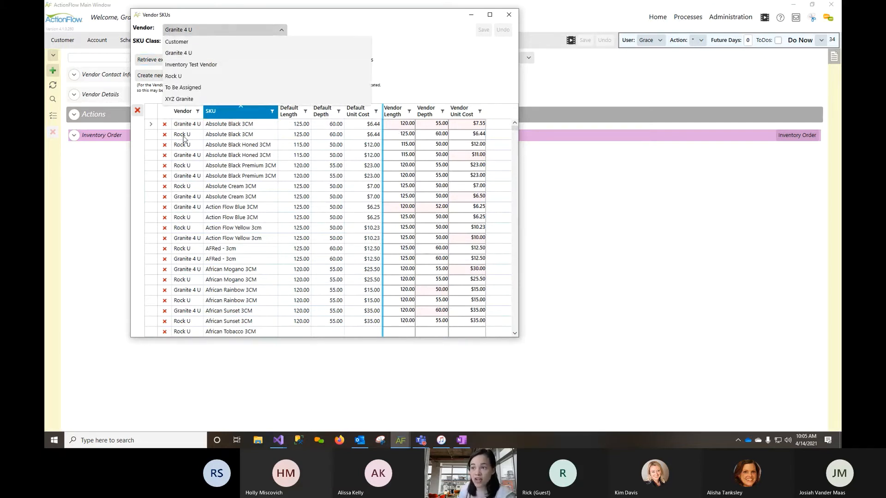
{"action": "left_click", "coordinate": [198, 99]}
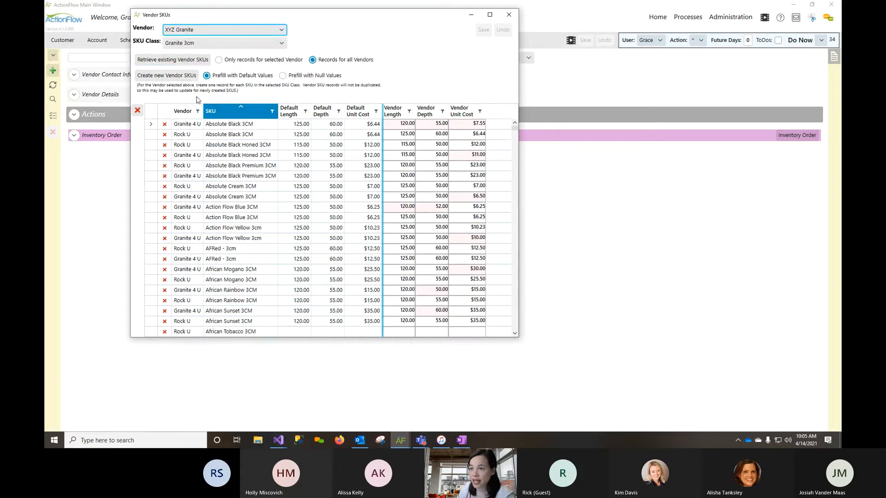
{"action": "left_click", "coordinate": [219, 59]}
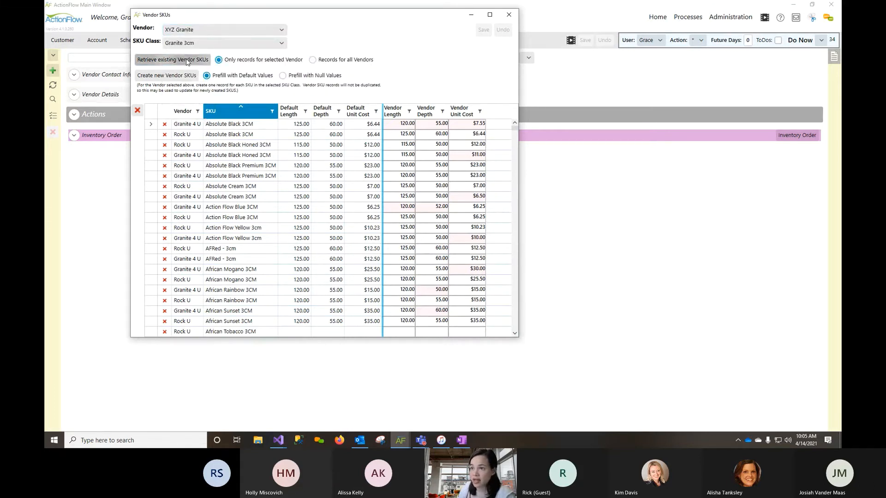
{"action": "left_click", "coordinate": [186, 61]}
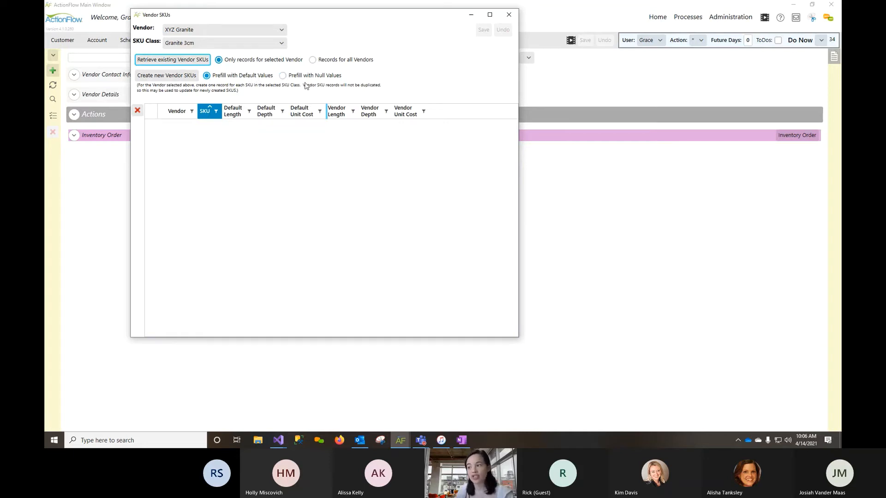
Step: Create new Granite 3cm vendor SKUs for XYZ Granite prefilled with default values, and close the vendor SKU window
{"action": "left_click", "coordinate": [179, 78]}
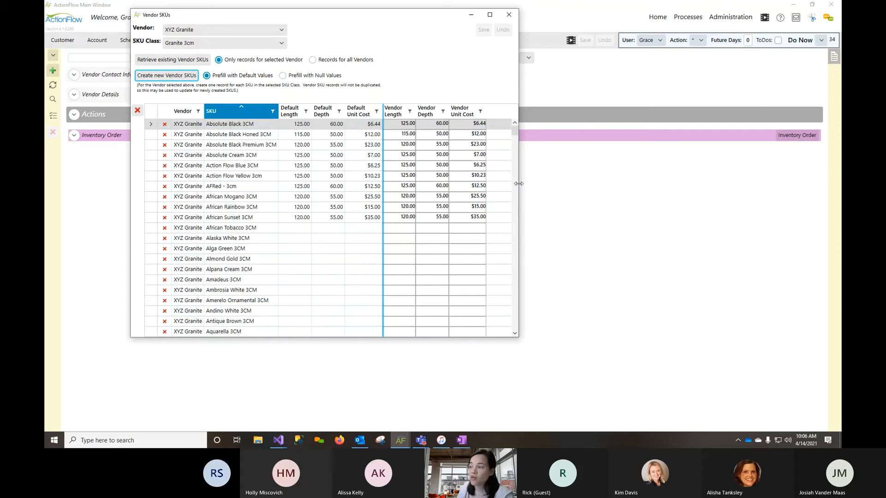
{"action": "scroll", "coordinate": [390, 299], "scroll_direction": "down", "scroll_amount": 6}
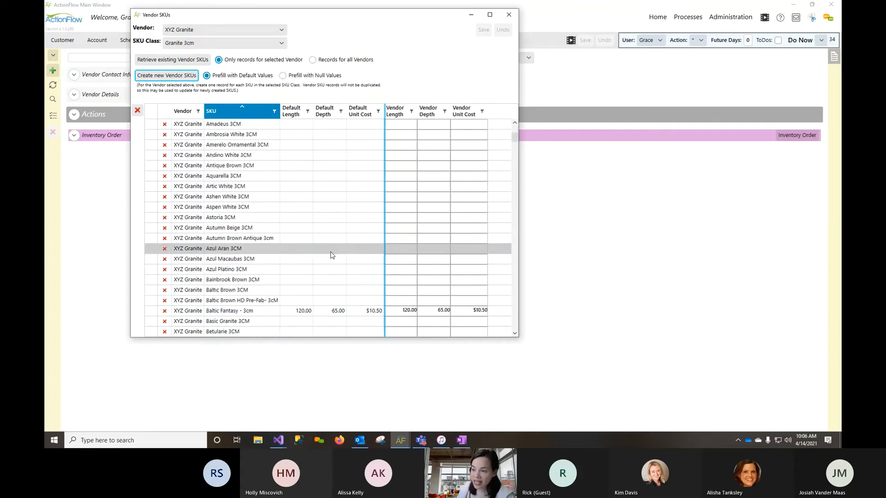
{"action": "scroll", "coordinate": [350, 230], "scroll_direction": "up", "scroll_amount": 6}
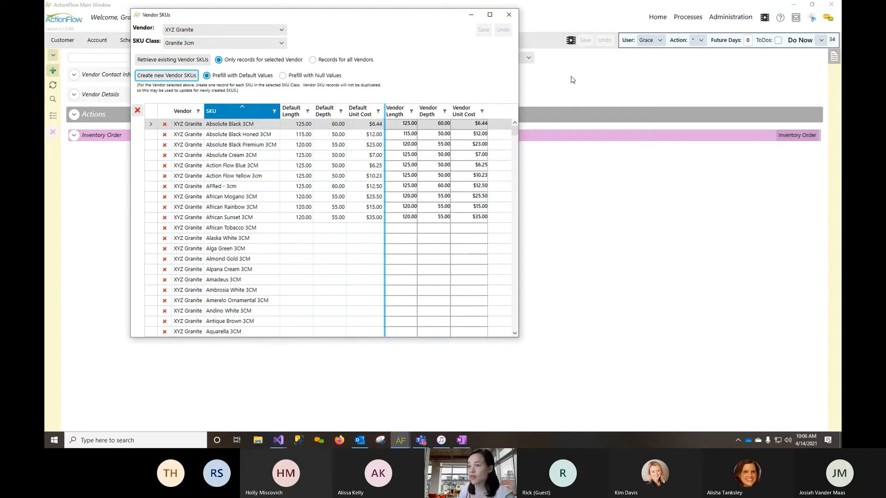
{"action": "left_click", "coordinate": [509, 15]}
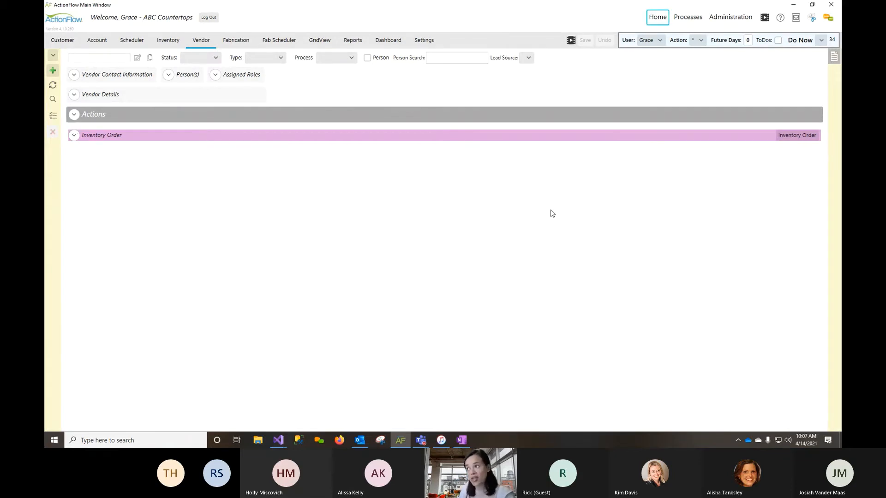
Step: Open the vendor SKU records from the SKU Items administration area, widening the CalcTypes section, and close them again
{"action": "left_click", "coordinate": [731, 20]}
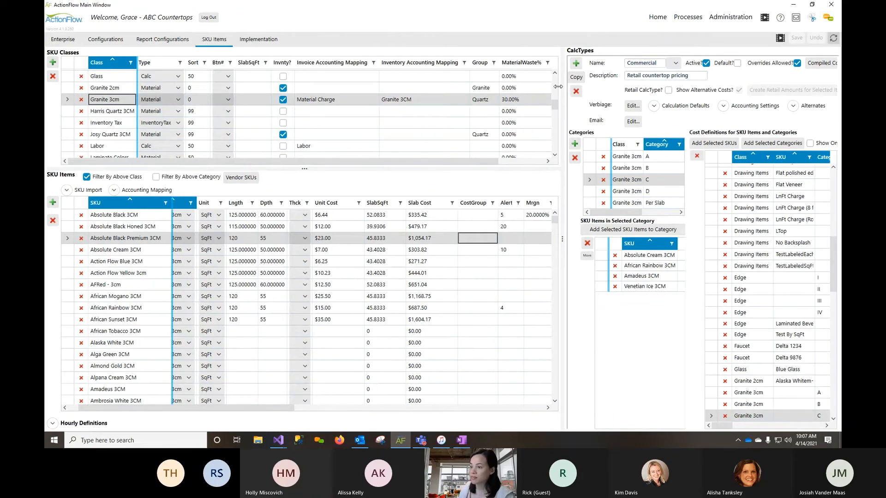
{"action": "left_click_drag", "start_coordinate": [558, 87], "coordinate": [347, 101]}
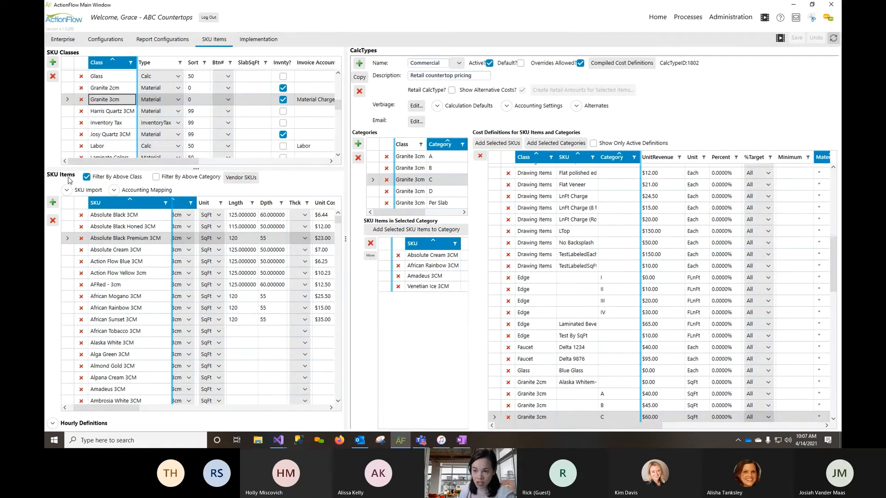
{"action": "left_click", "coordinate": [254, 179]}
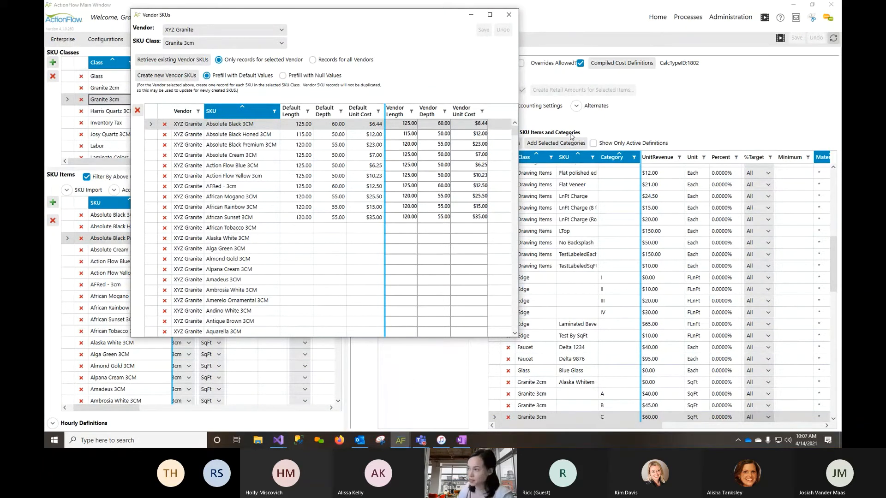
{"action": "left_click", "coordinate": [510, 14]}
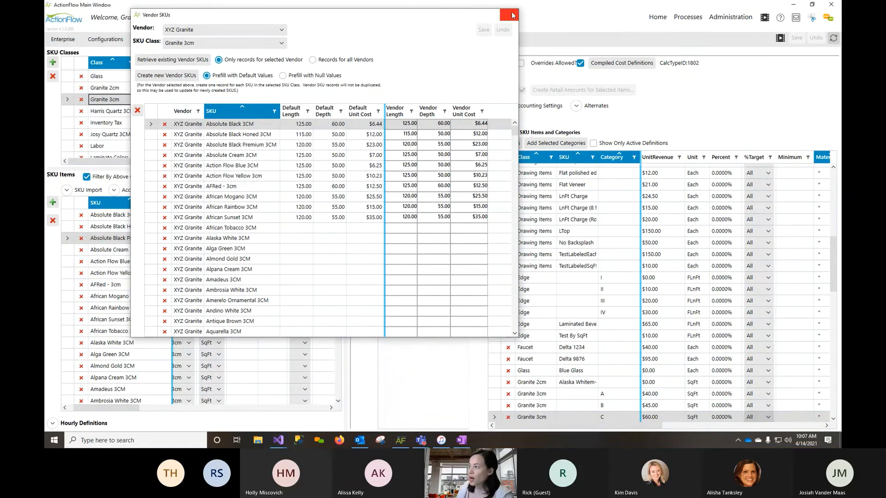
Step: Create a new inventory order with Granite 4 U as its vendor
{"action": "left_click", "coordinate": [656, 19]}
{"action": "left_click", "coordinate": [172, 43]}
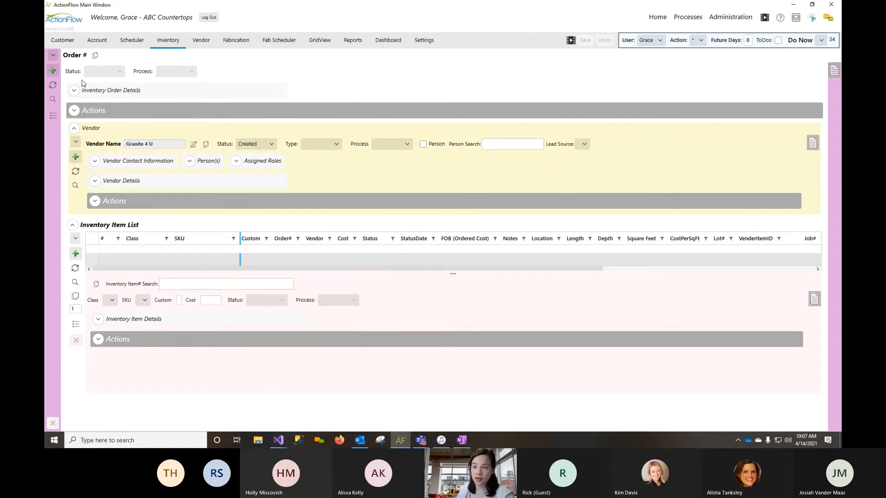
{"action": "left_click", "coordinate": [58, 72]}
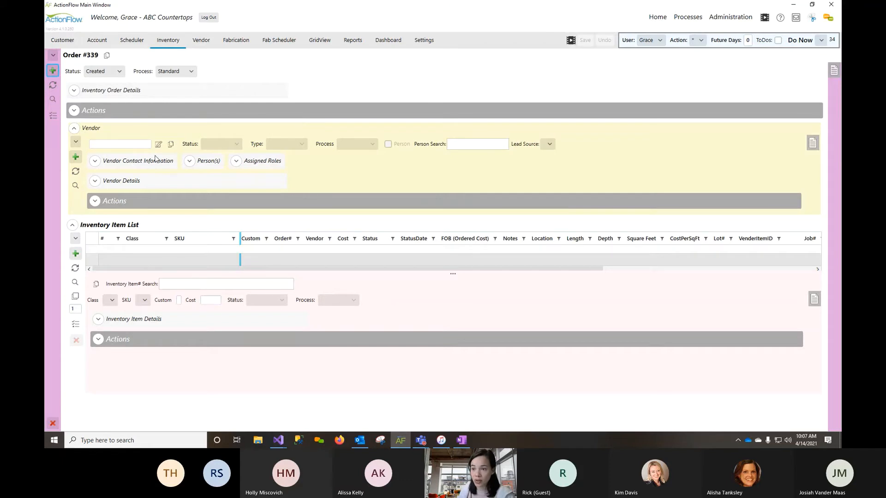
{"action": "left_click", "coordinate": [76, 142]}
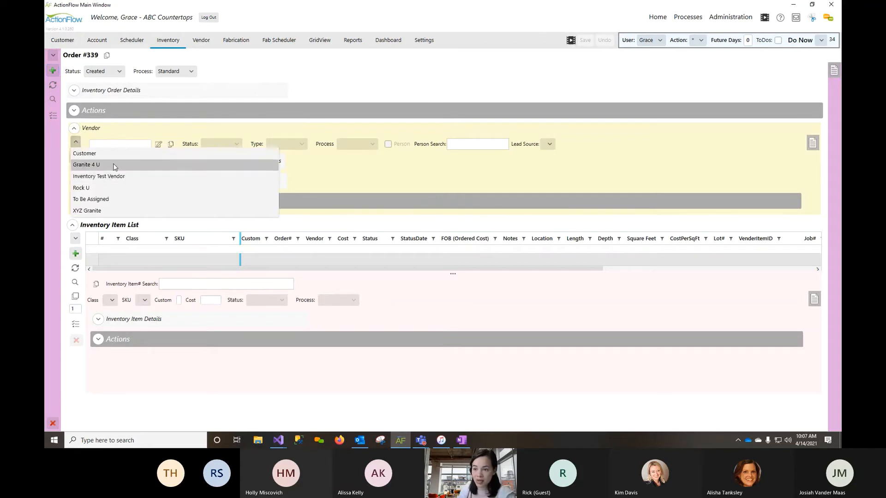
{"action": "left_click", "coordinate": [114, 165]}
Step: Add an inventory item to the order with class Granite 3cm and SKU Absolute Black 3CM
{"action": "left_click", "coordinate": [76, 253]}
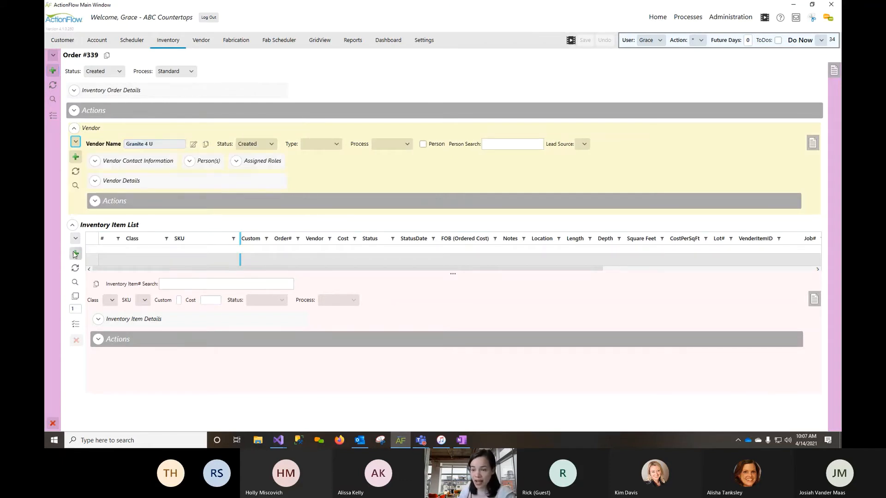
{"action": "left_click", "coordinate": [133, 251]}
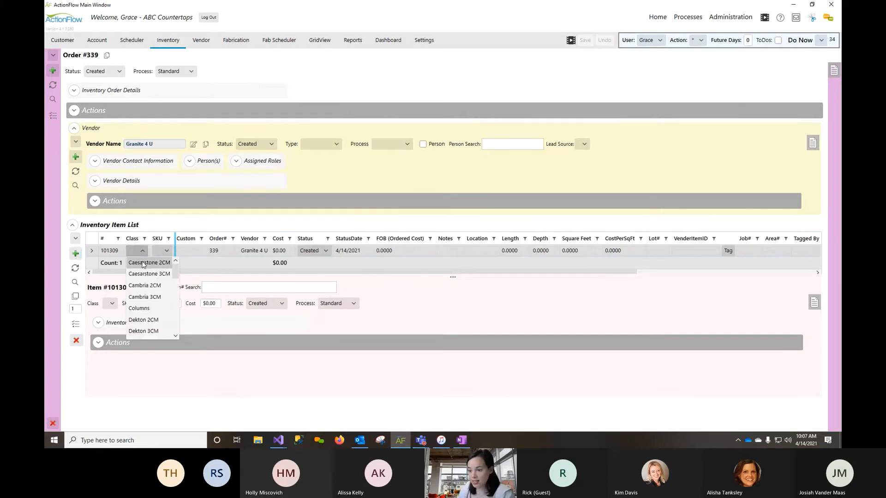
{"action": "scroll", "coordinate": [158, 302], "scroll_direction": "down", "scroll_amount": 3}
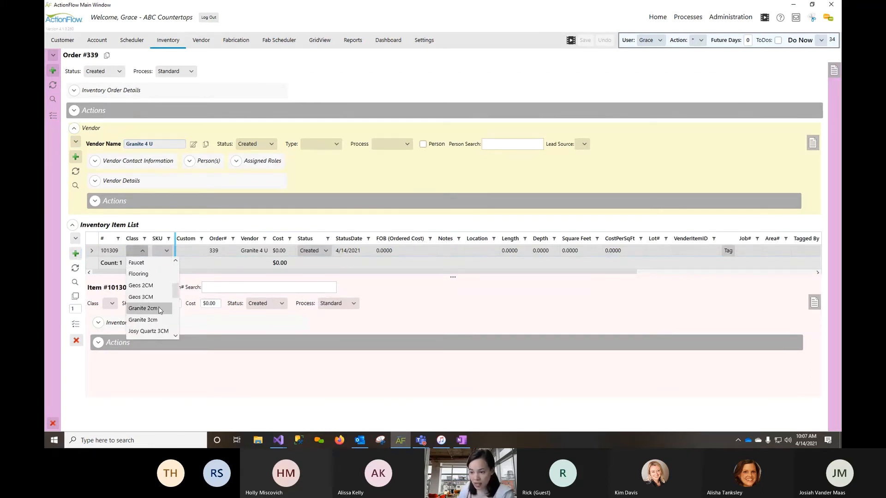
{"action": "left_click", "coordinate": [148, 319]}
{"action": "left_click", "coordinate": [190, 252]}
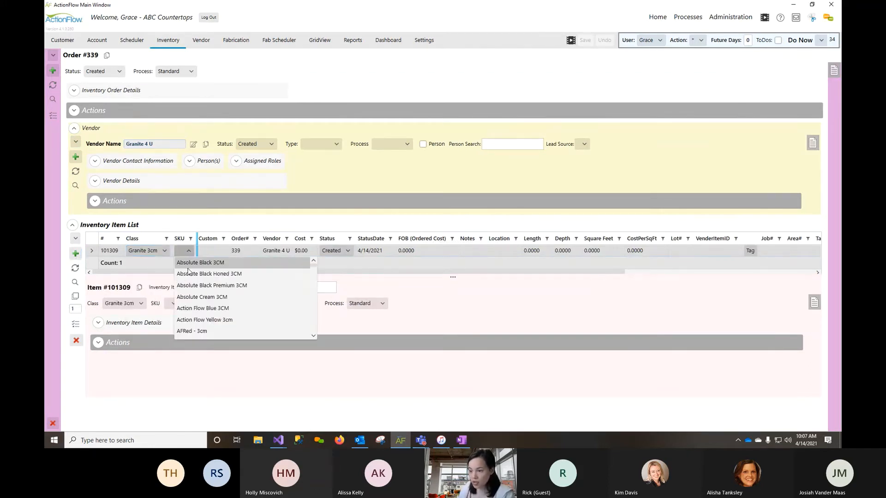
{"action": "left_click", "coordinate": [190, 266]}
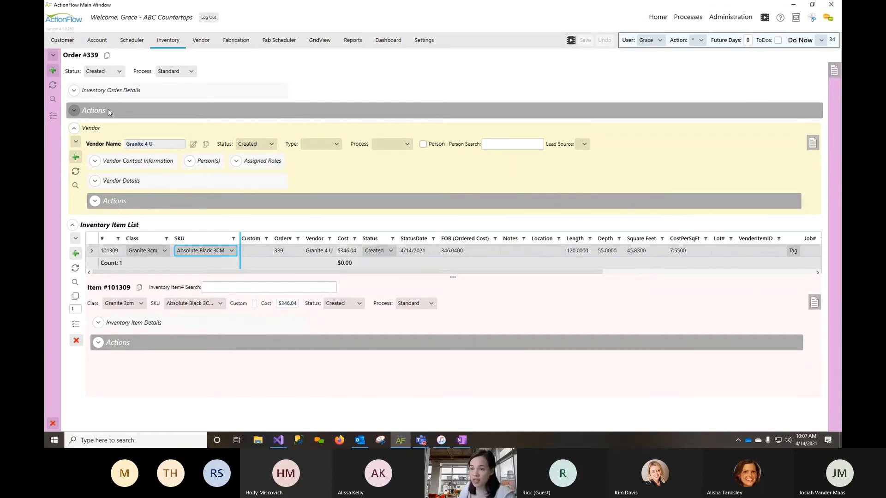
Step: Change the order's vendor to Rock U and add a second inventory item with class Granite 3cm and SKU Absolute Black 3CM
{"action": "left_click", "coordinate": [78, 144]}
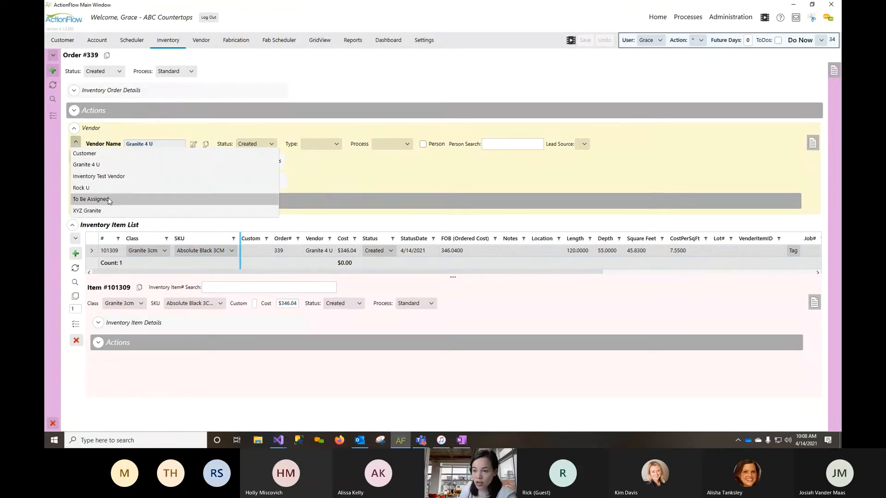
{"action": "left_click", "coordinate": [110, 189]}
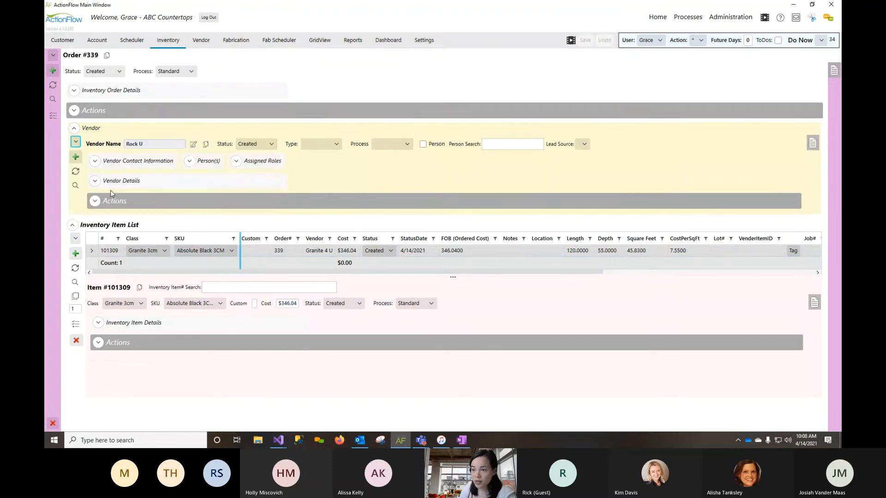
{"action": "left_click", "coordinate": [76, 253]}
{"action": "left_click", "coordinate": [150, 262]}
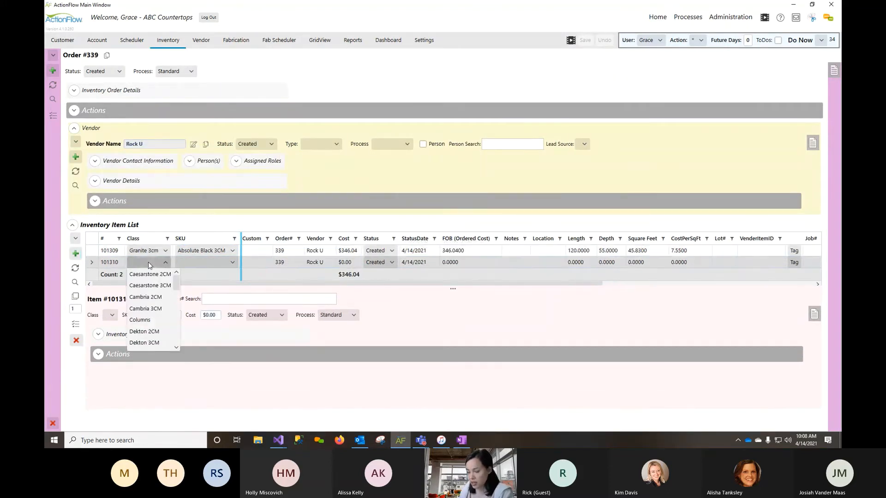
{"action": "scroll", "coordinate": [157, 286], "scroll_direction": "down", "scroll_amount": 3}
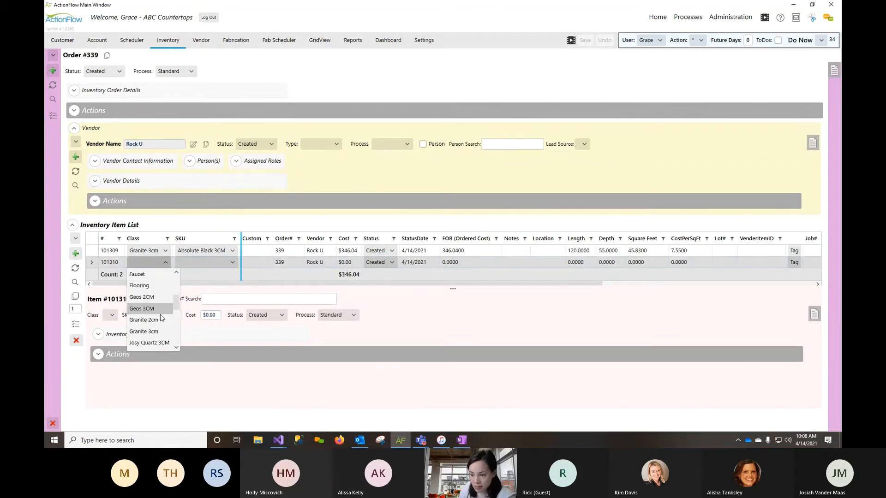
{"action": "scroll", "coordinate": [160, 314], "scroll_direction": "down", "scroll_amount": 1}
{"action": "left_click", "coordinate": [157, 310]}
{"action": "left_click", "coordinate": [207, 263]}
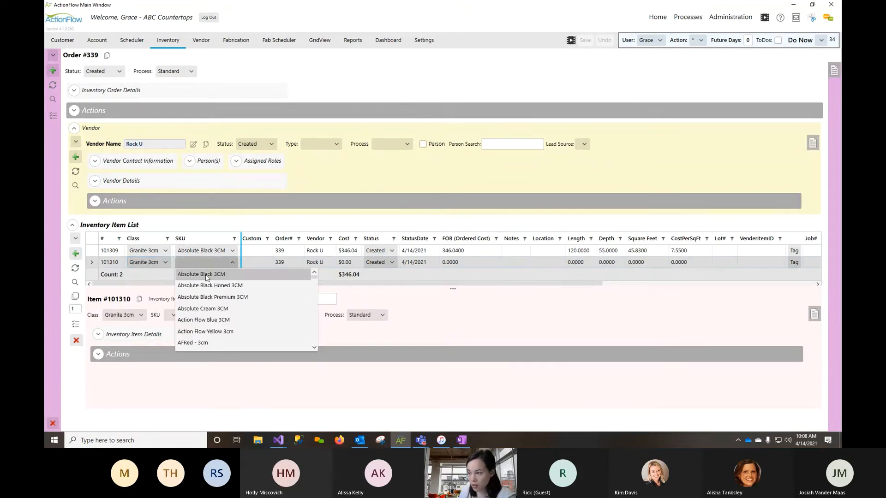
{"action": "left_click", "coordinate": [207, 273]}
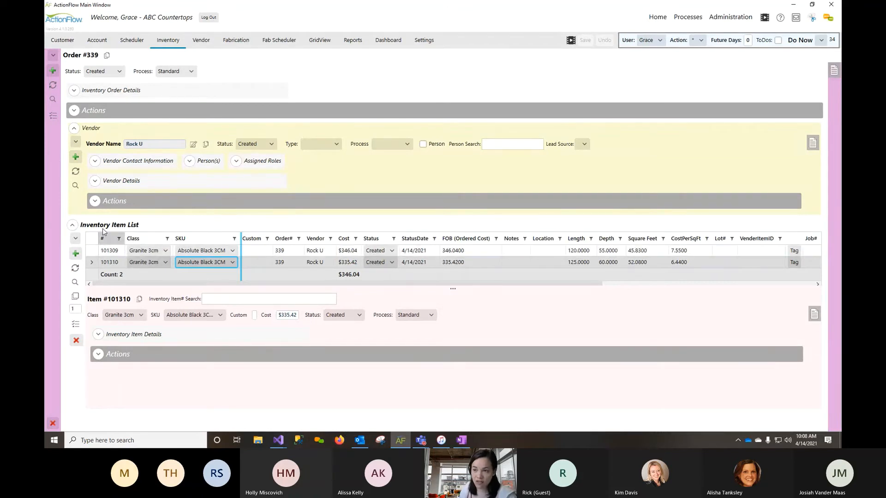
{"action": "left_click", "coordinate": [119, 250]}
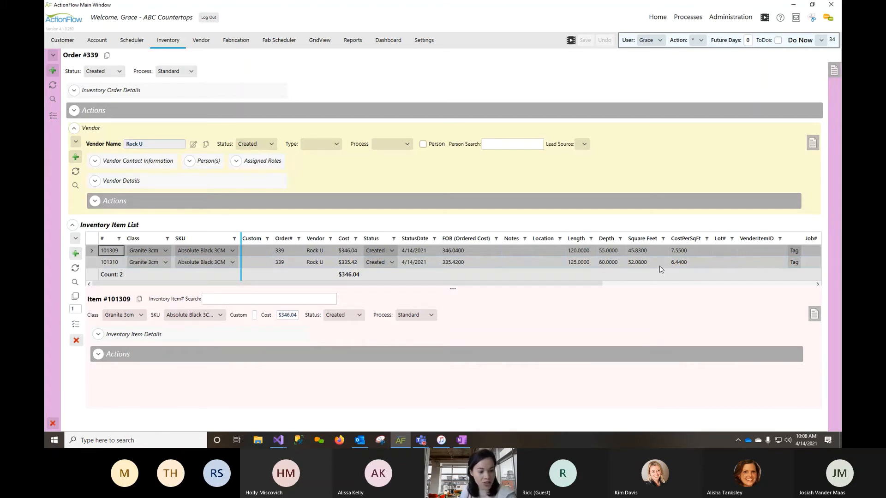
Step: Refresh the customer's job list and create a new area for the Primary Home job #1551
{"action": "left_click", "coordinate": [63, 40]}
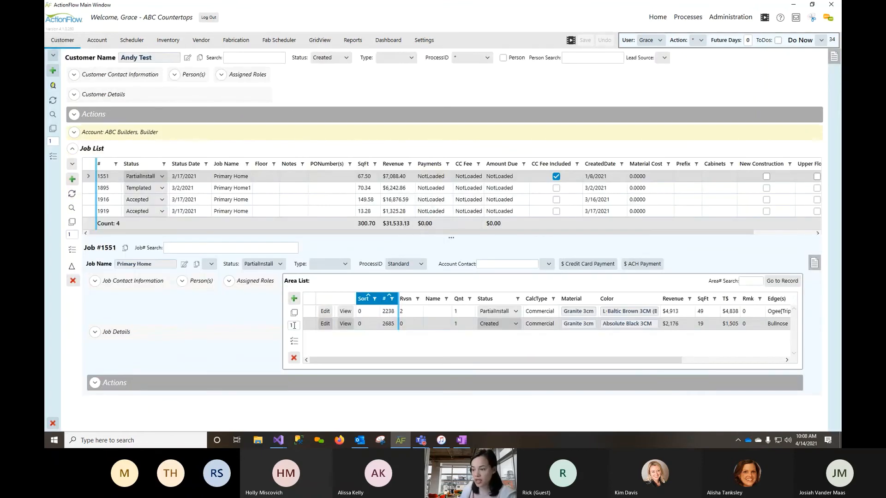
{"action": "left_click", "coordinate": [75, 191]}
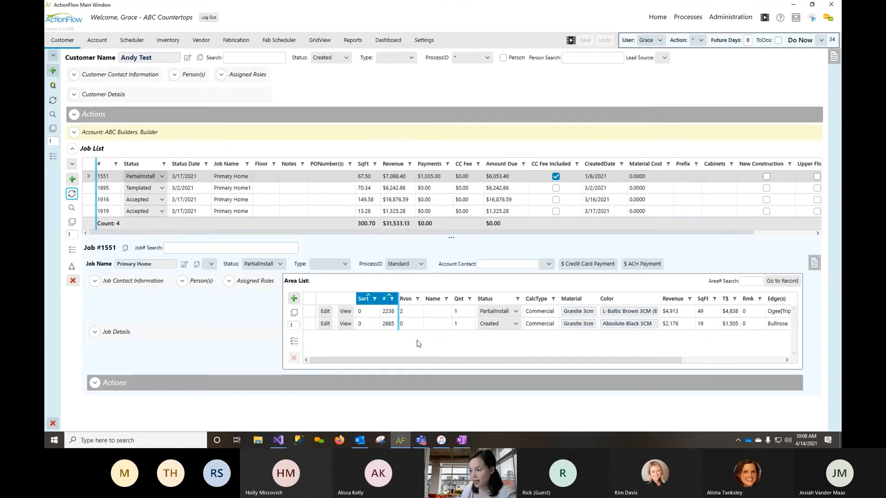
{"action": "left_click", "coordinate": [294, 299]}
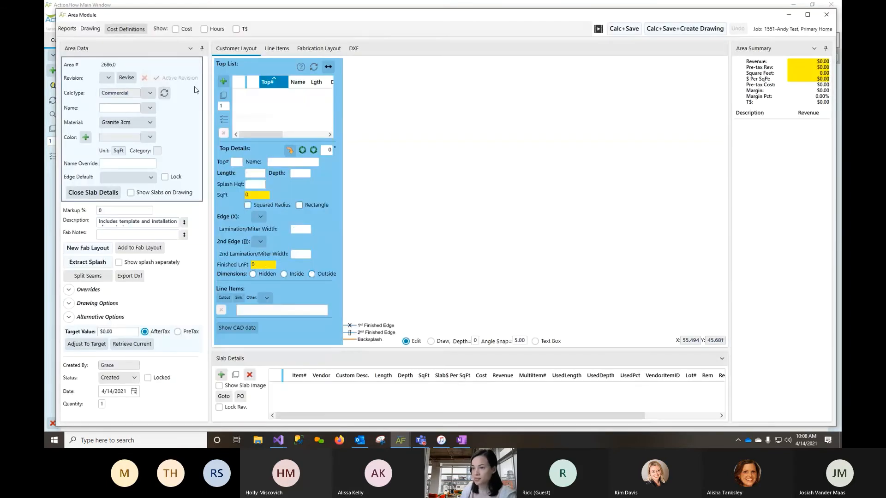
Step: Add a top with a length of 90, finished edges on the front and both ends, and a backsplash along the back
{"action": "left_click", "coordinate": [224, 81]}
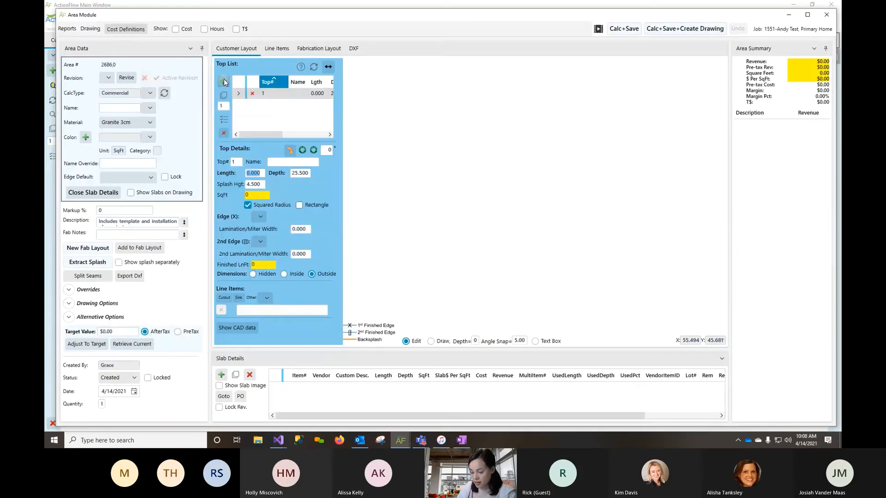
{"action": "type", "text": "90"}
{"action": "key", "text": "Tab"}
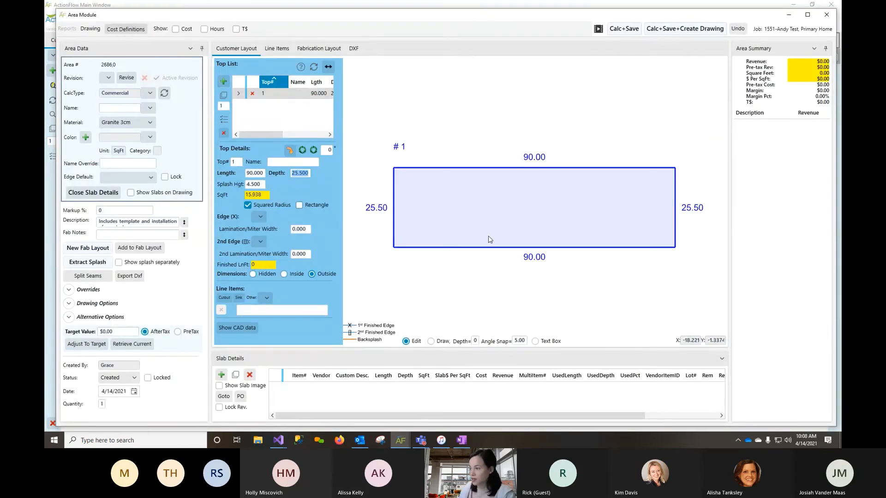
{"action": "left_click", "coordinate": [395, 214]}
{"action": "left_click", "coordinate": [442, 248]}
{"action": "left_click", "coordinate": [675, 231]}
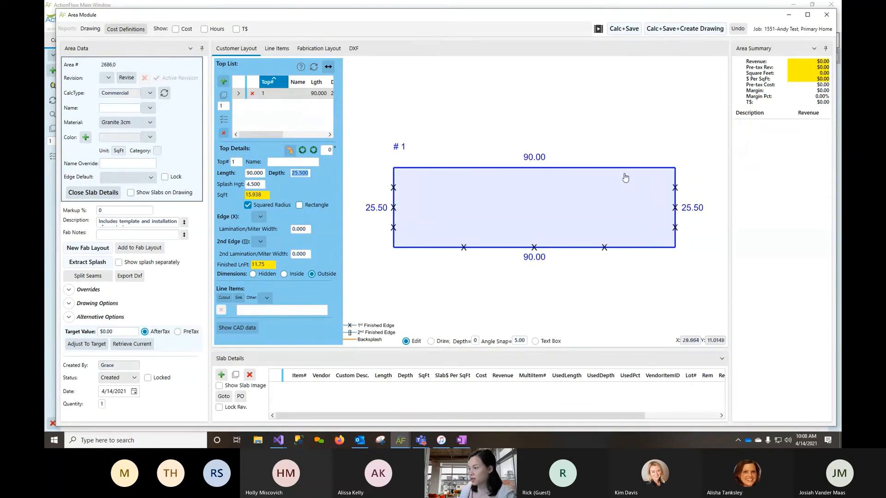
{"action": "left_click", "coordinate": [625, 169]}
{"action": "left_click", "coordinate": [626, 170]}
Step: Set the area's color to Absolute Black 3CM and default edge to Bullnose, and calculate and save it with a drawing
{"action": "left_click", "coordinate": [150, 138]}
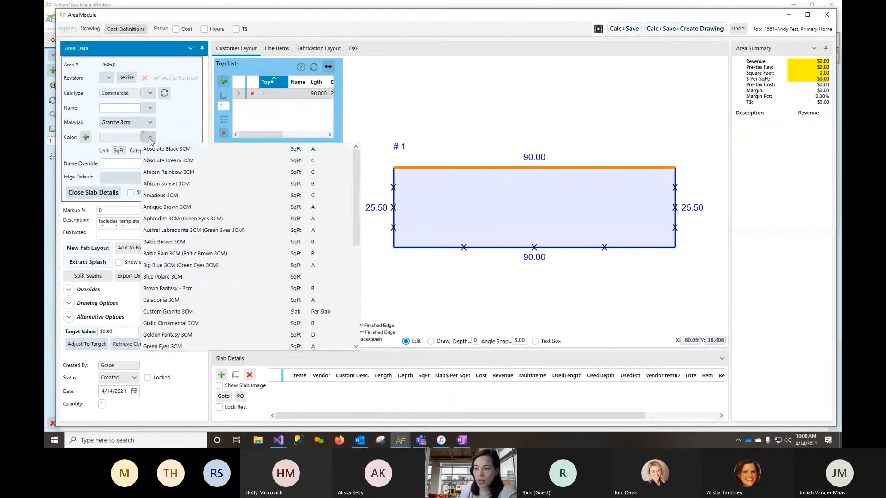
{"action": "left_click", "coordinate": [157, 149]}
{"action": "left_click", "coordinate": [132, 178]}
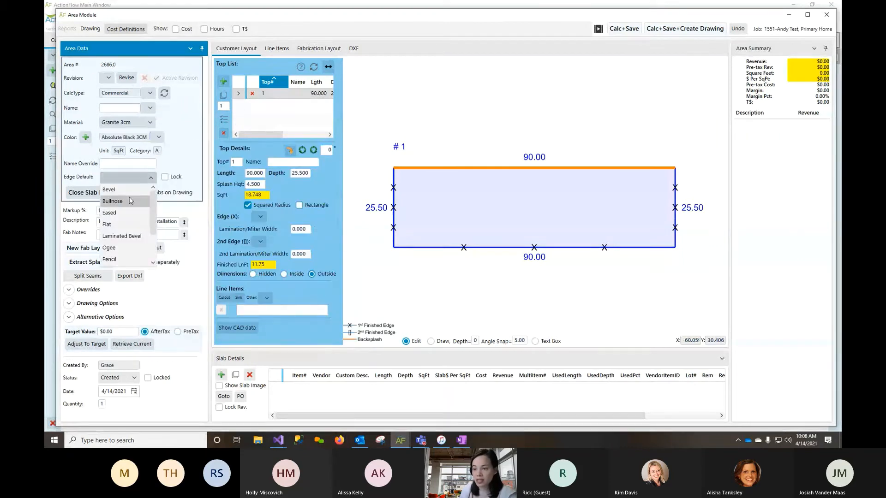
{"action": "left_click", "coordinate": [130, 201]}
{"action": "left_click", "coordinate": [471, 251]}
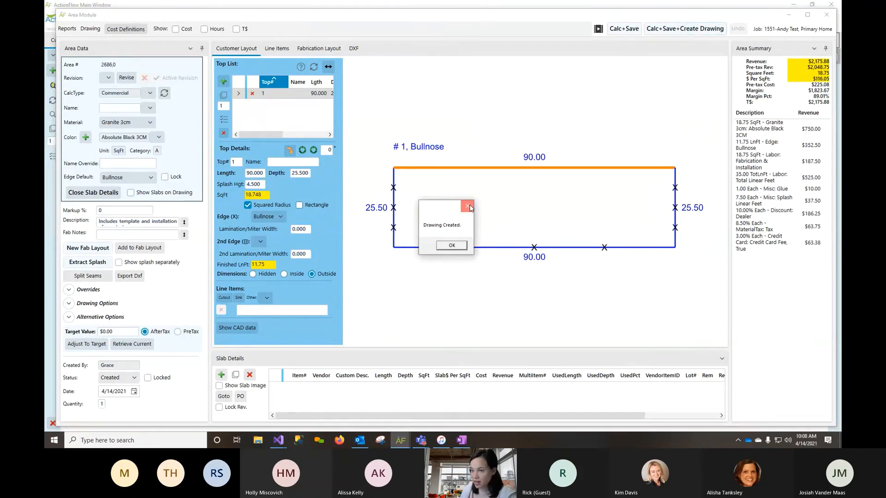
{"action": "left_click", "coordinate": [451, 245]}
Step: Add a slab to the area's slab details with Granite 4 U as its vendor
{"action": "left_click", "coordinate": [107, 194]}
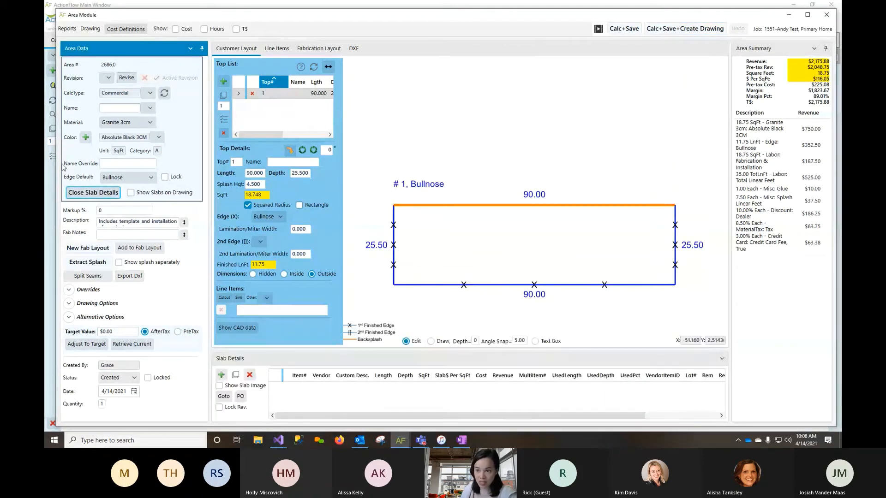
{"action": "left_click", "coordinate": [240, 310]}
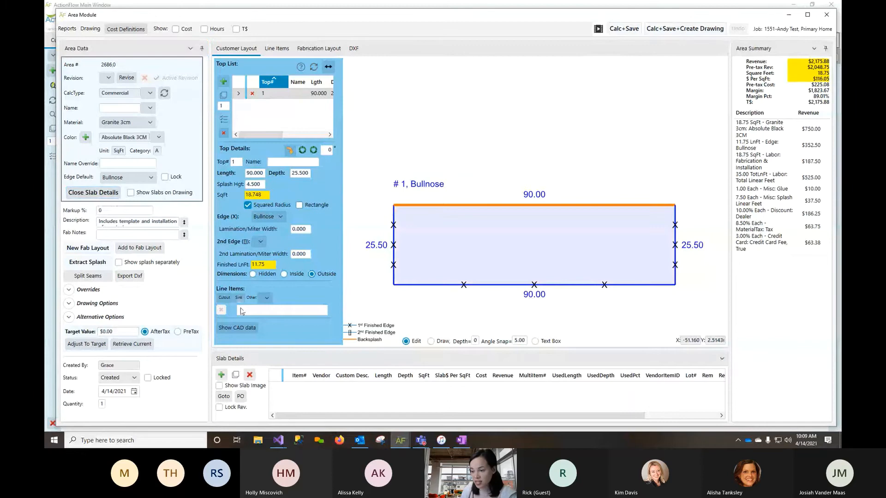
{"action": "left_click", "coordinate": [222, 375]}
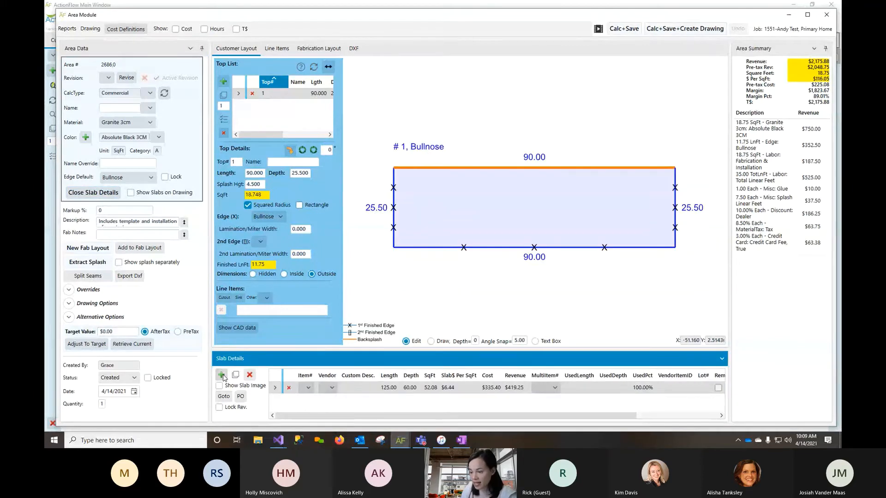
{"action": "left_click", "coordinate": [326, 386]}
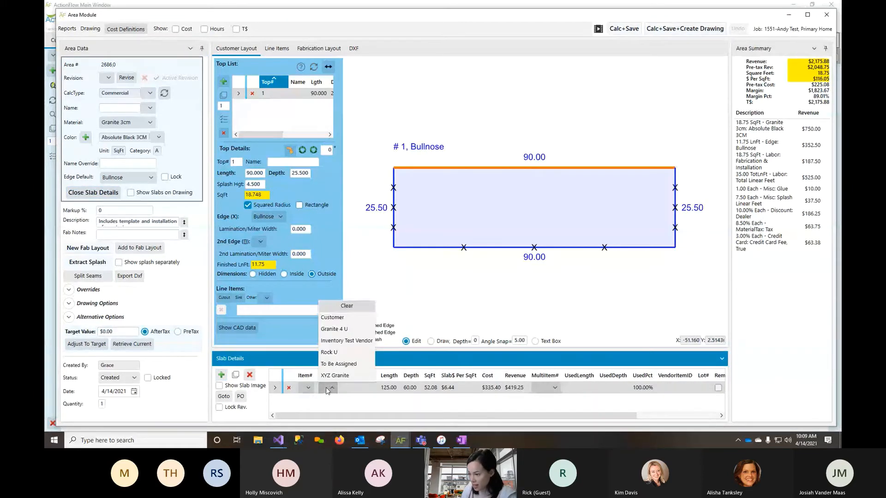
{"action": "left_click", "coordinate": [344, 330]}
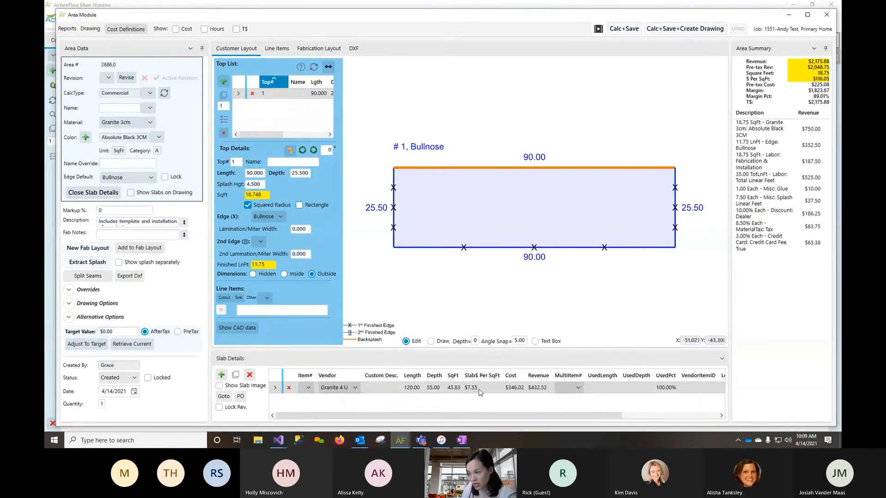
Step: Change the first slab's vendor to Rock U and add a second slab from the same vendor
{"action": "left_click", "coordinate": [352, 388]}
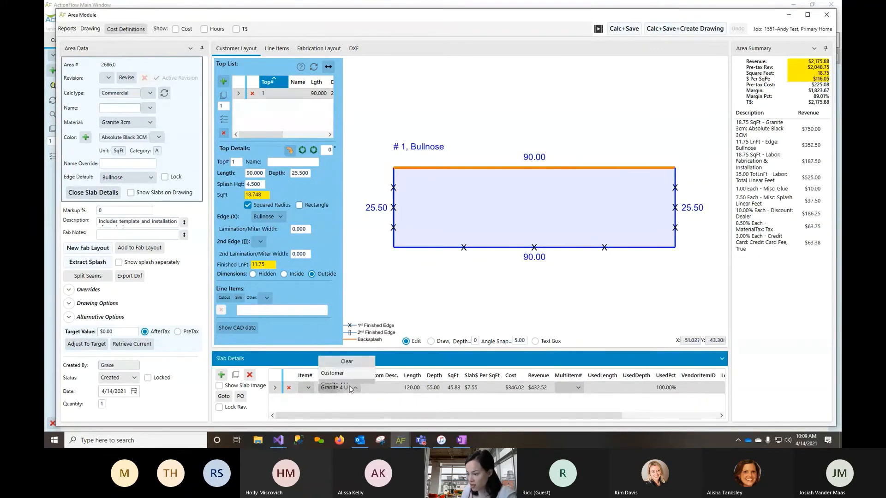
{"action": "left_click", "coordinate": [345, 352]}
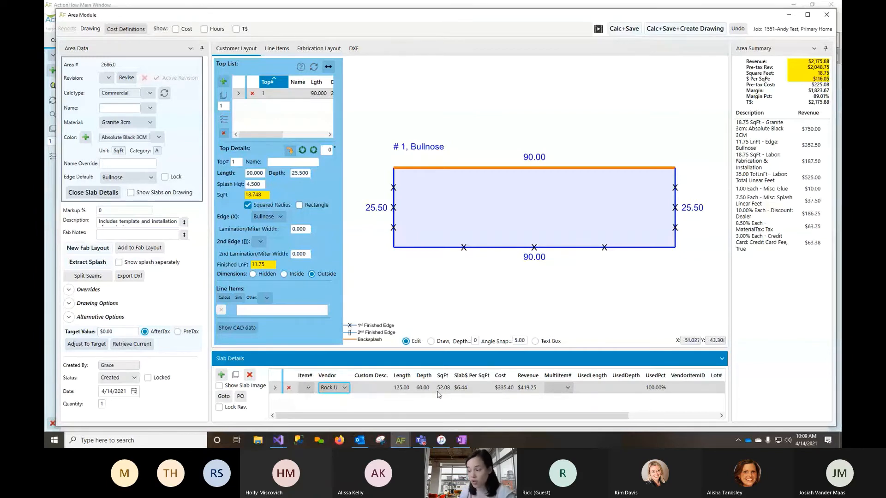
{"action": "left_click", "coordinate": [220, 375]}
{"action": "left_click", "coordinate": [328, 400]}
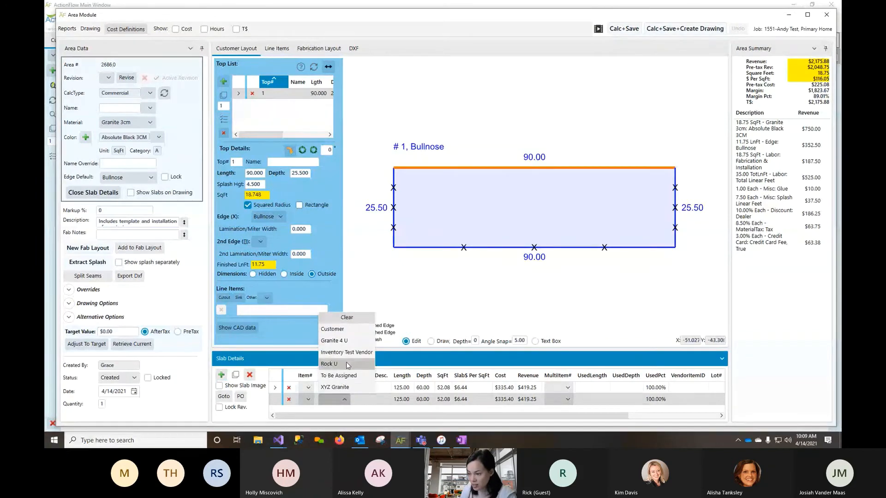
{"action": "left_click", "coordinate": [347, 365]}
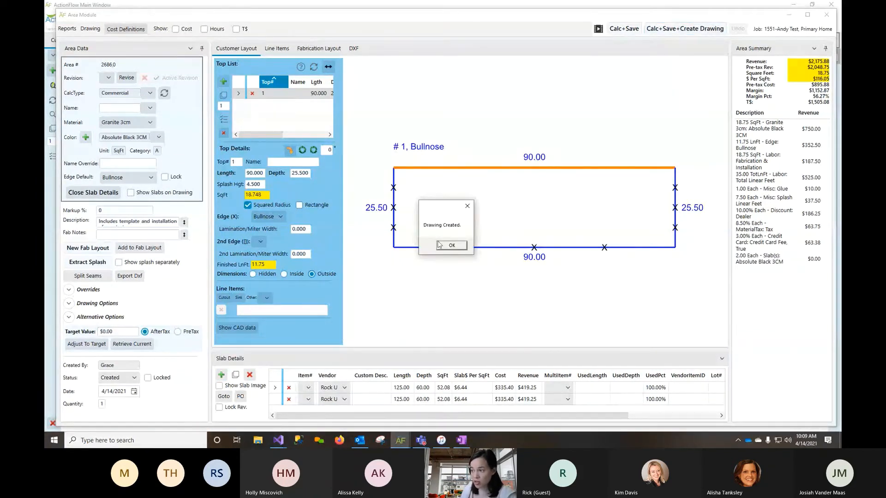
Step: Calculate and save the area with its drawing, and create inventory order records for both slabs
{"action": "left_click", "coordinate": [439, 245]}
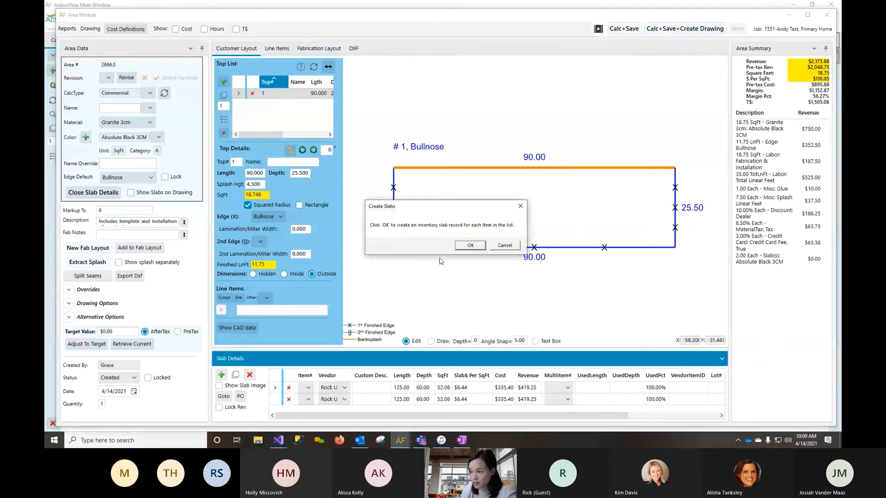
{"action": "left_click", "coordinate": [471, 245]}
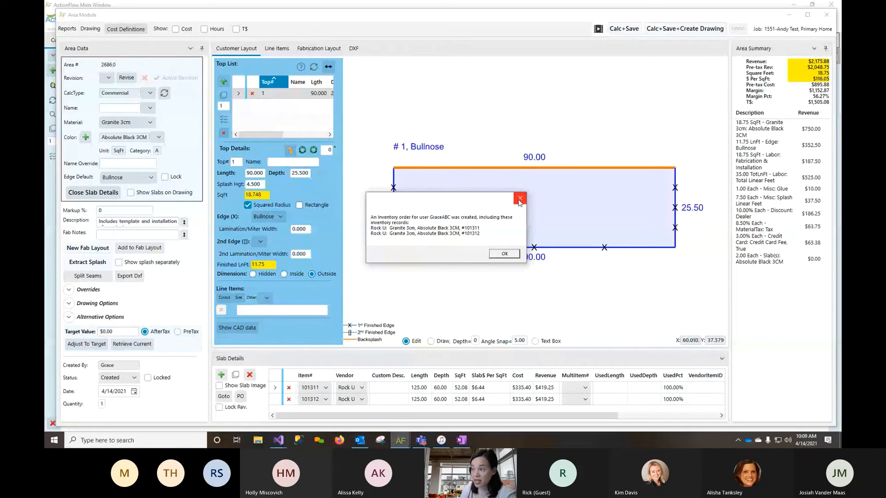
{"action": "left_click", "coordinate": [519, 199]}
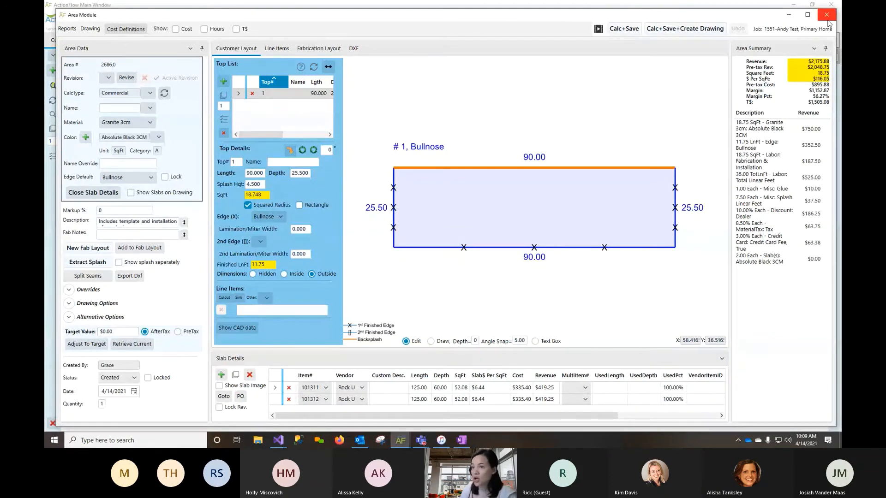
Step: Close the area, return to inventory order #339 and generate its Purchase Order with Price report
{"action": "left_click", "coordinate": [827, 19]}
{"action": "left_click", "coordinate": [182, 40]}
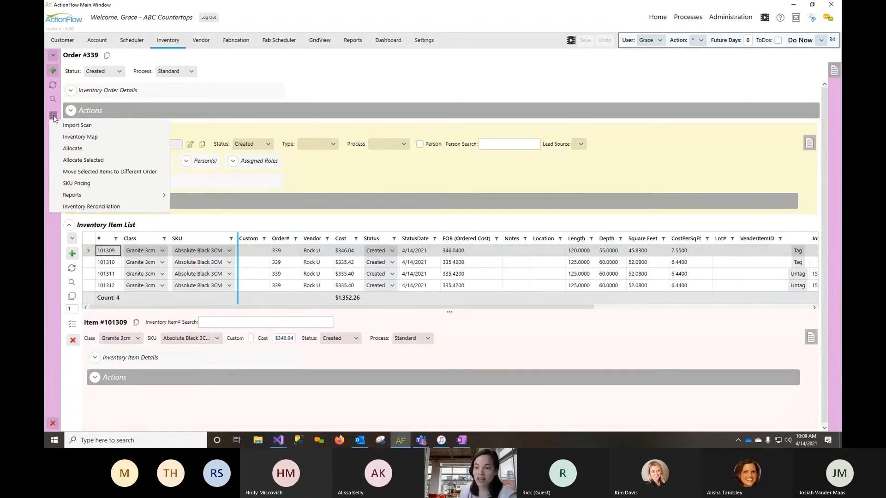
{"action": "mouse_move", "coordinate": [119, 199]}
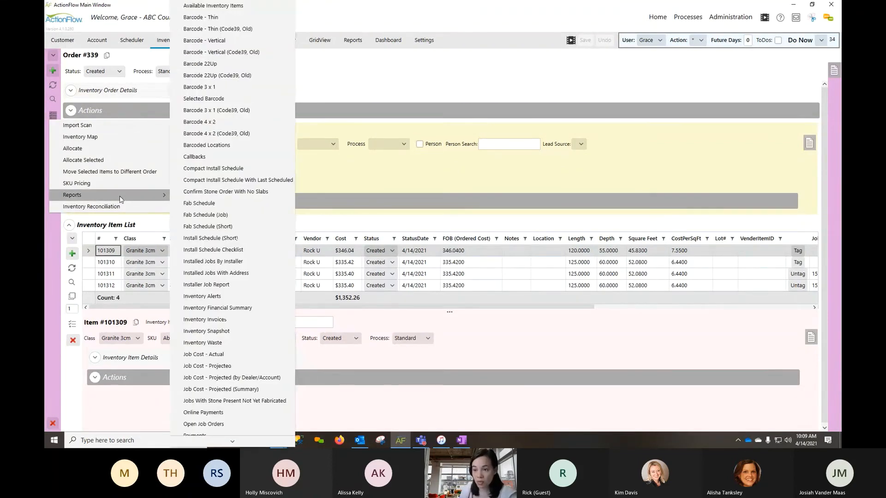
{"action": "scroll", "coordinate": [231, 296], "scroll_direction": "down", "scroll_amount": 5}
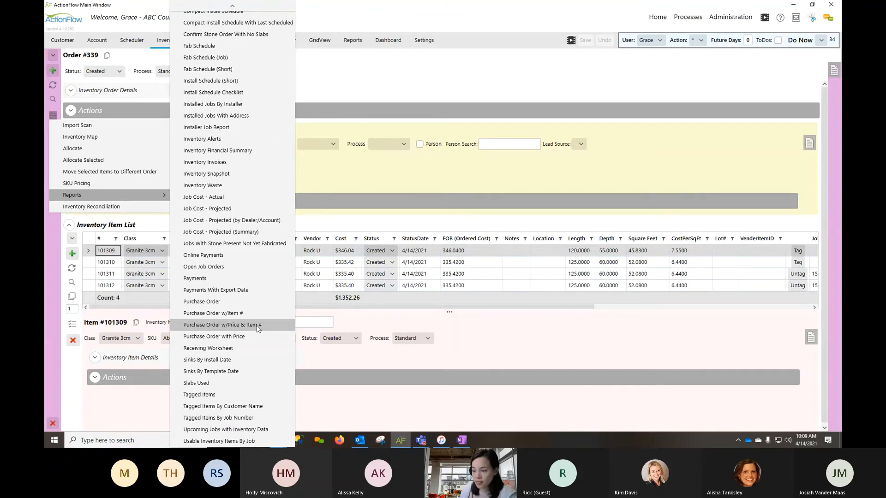
{"action": "left_click", "coordinate": [252, 338]}
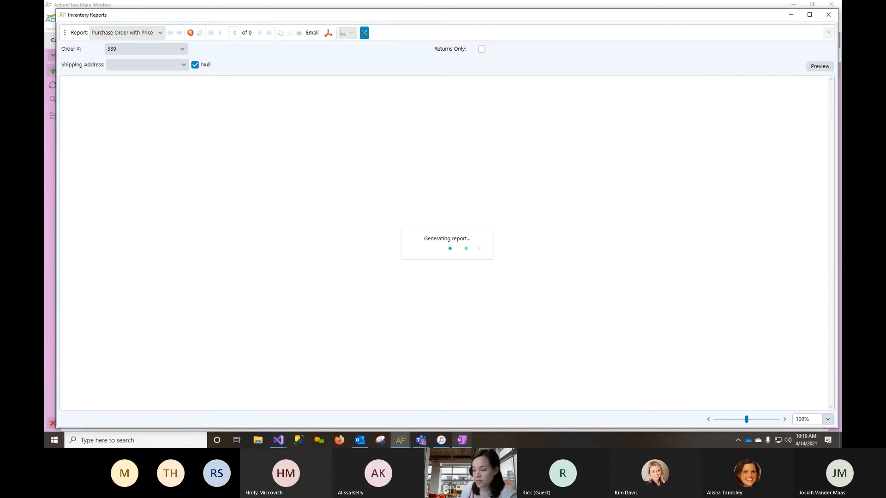
Step: Switch from the report window back to the main window showing the inventory order
{"action": "left_click", "coordinate": [463, 411]}
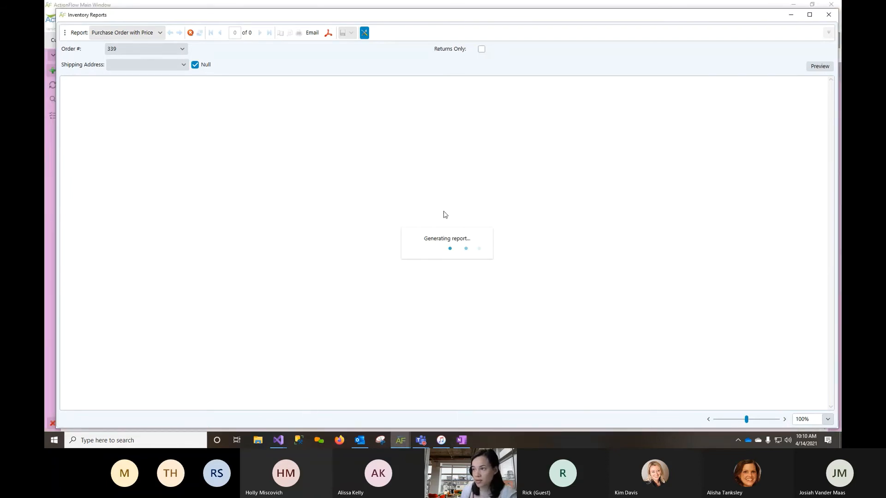
{"action": "left_click", "coordinate": [399, 442]}
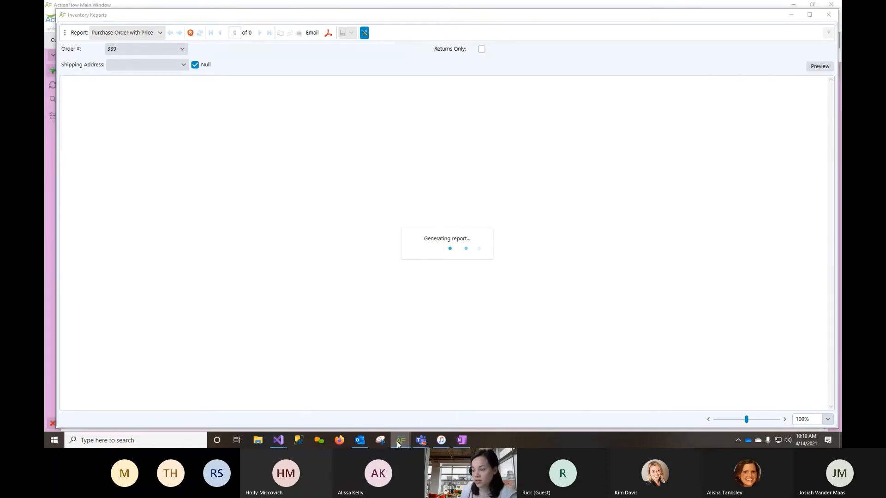
{"action": "left_click", "coordinate": [371, 411]}
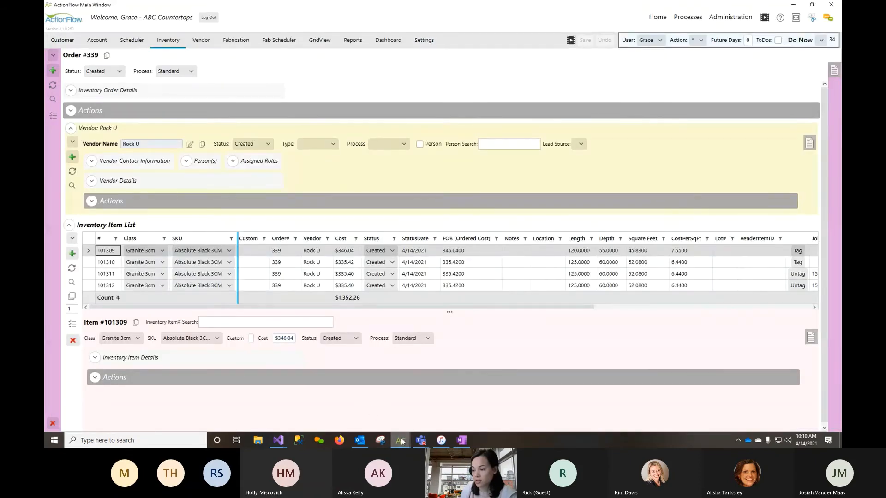
{"action": "left_click", "coordinate": [450, 415]}
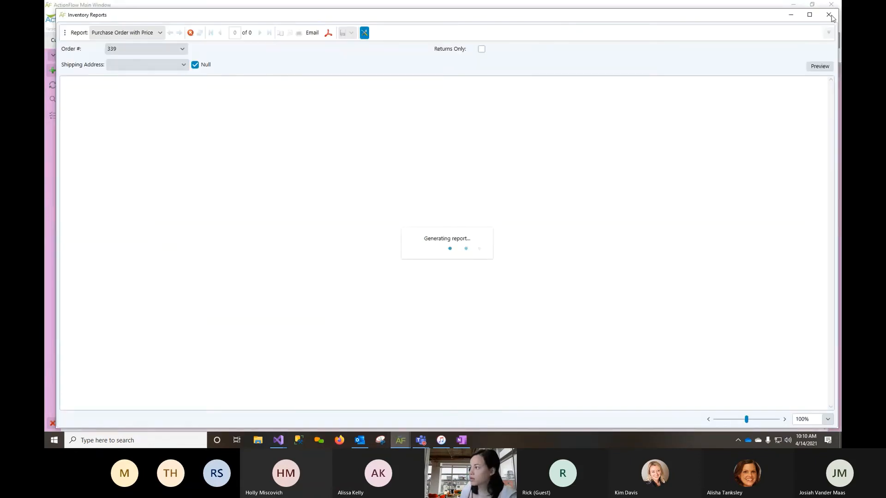
{"action": "left_click", "coordinate": [401, 441]}
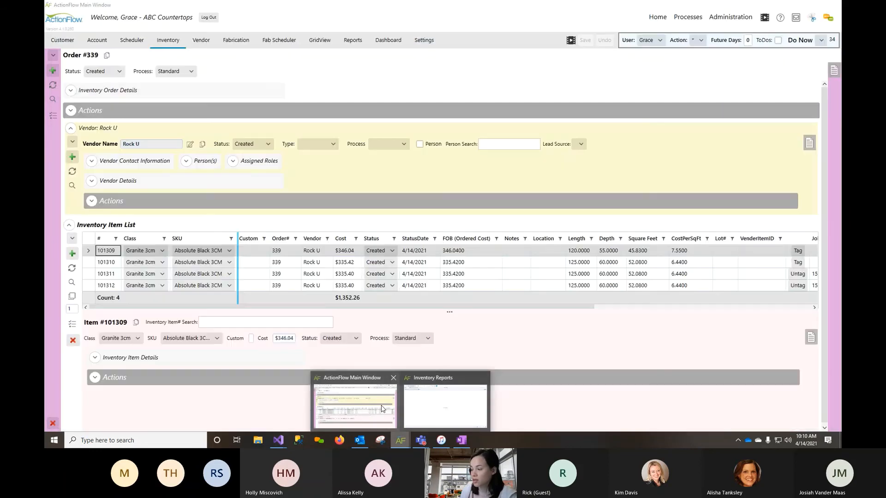
{"action": "left_click", "coordinate": [382, 409]}
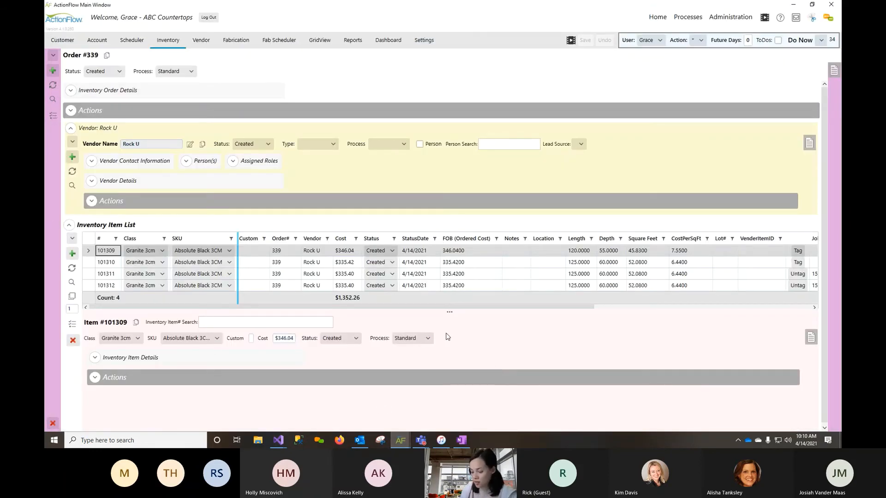
Step: Switch to Task Manager and end the Illuminaction (32 bit) task
{"action": "key", "text": "ctrl+alt+Delete"}
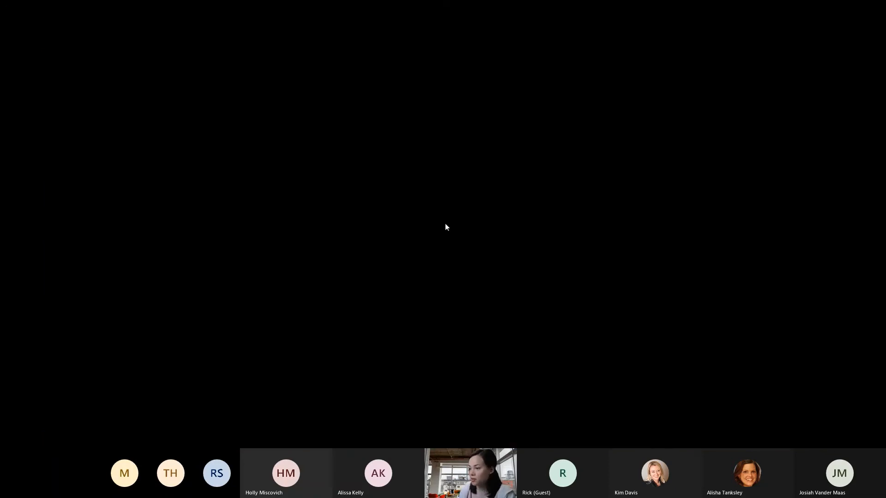
{"action": "left_click", "coordinate": [445, 223]}
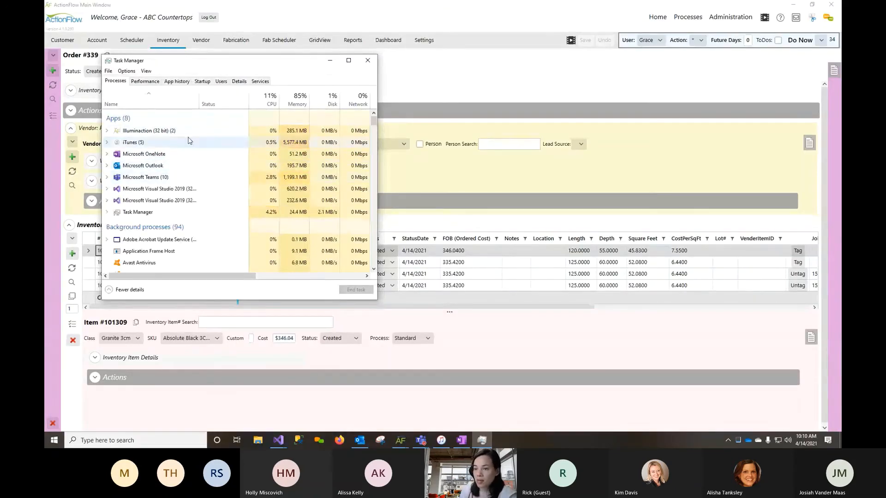
{"action": "left_click", "coordinate": [203, 131]}
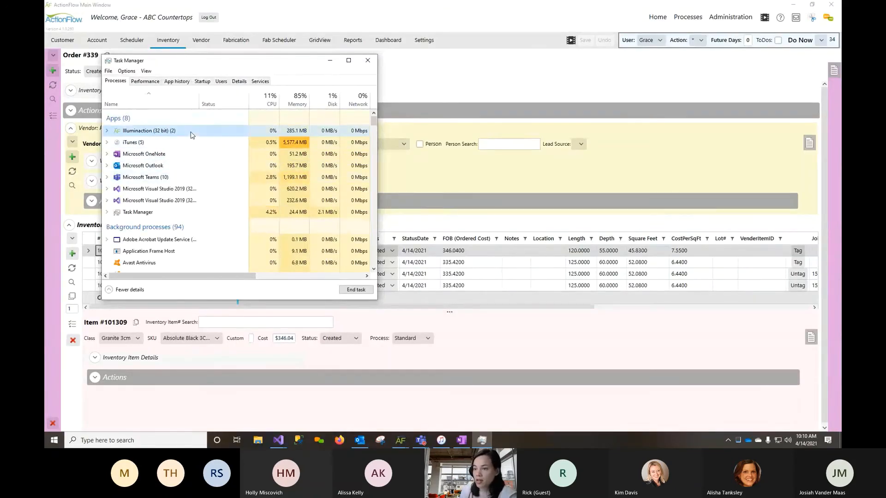
{"action": "left_click", "coordinate": [351, 289]}
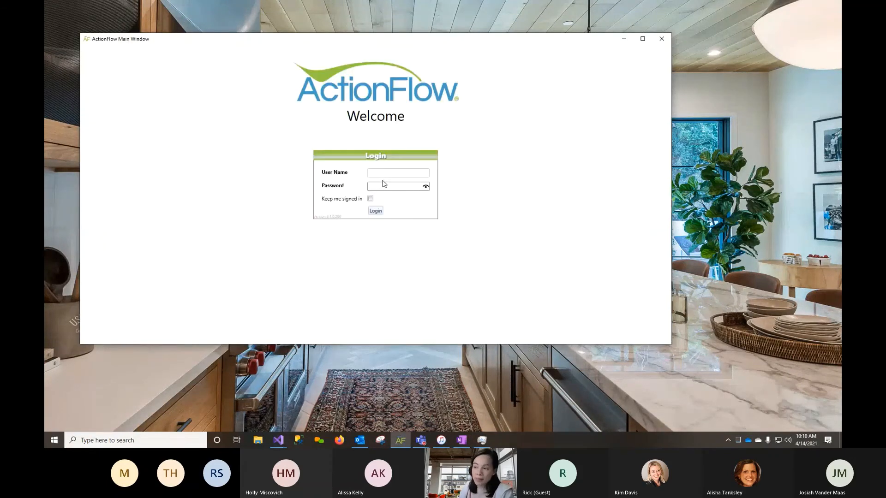
Step: Log back in to ActionFlow by entering the user name and the account password
{"action": "left_click", "coordinate": [387, 174]}
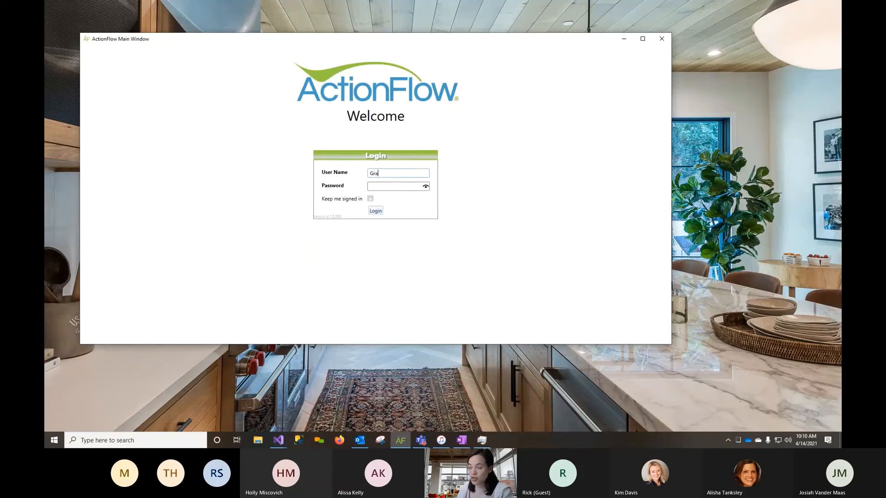
{"action": "key", "text": "Tab"}
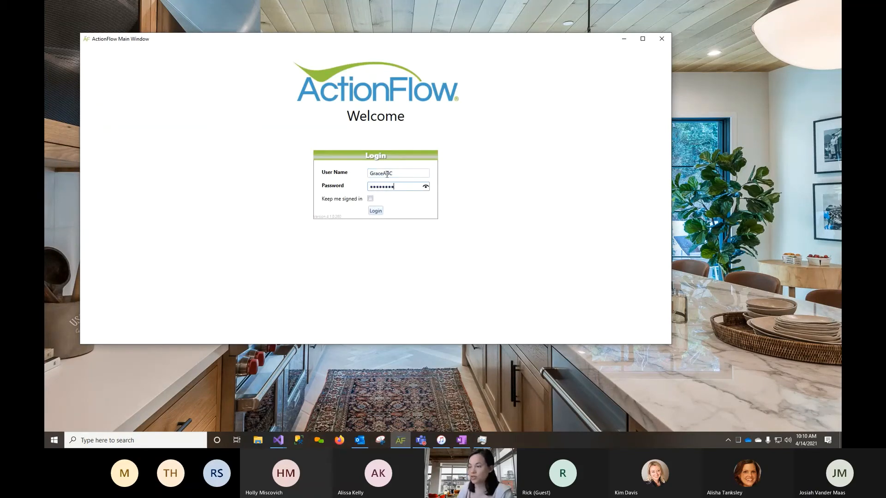
{"action": "key", "text": "Return"}
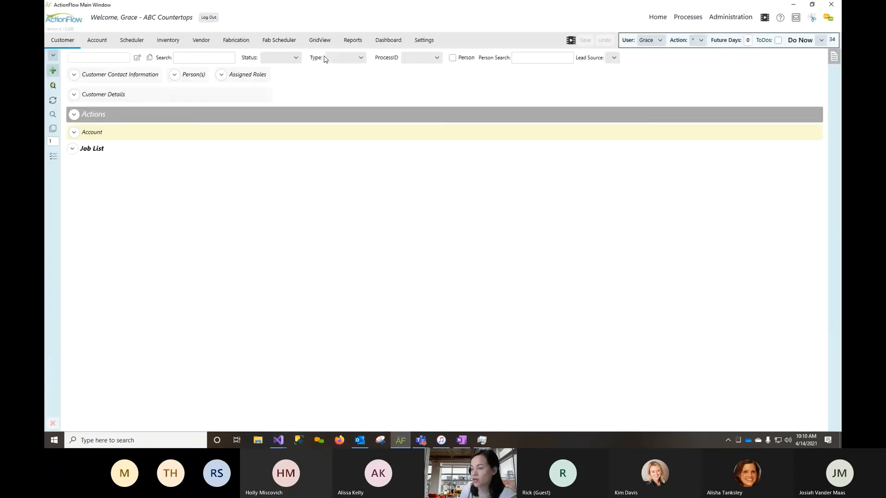
Step: Load the Rock U inventory order and expand its inventory item list
{"action": "left_click", "coordinate": [168, 40]}
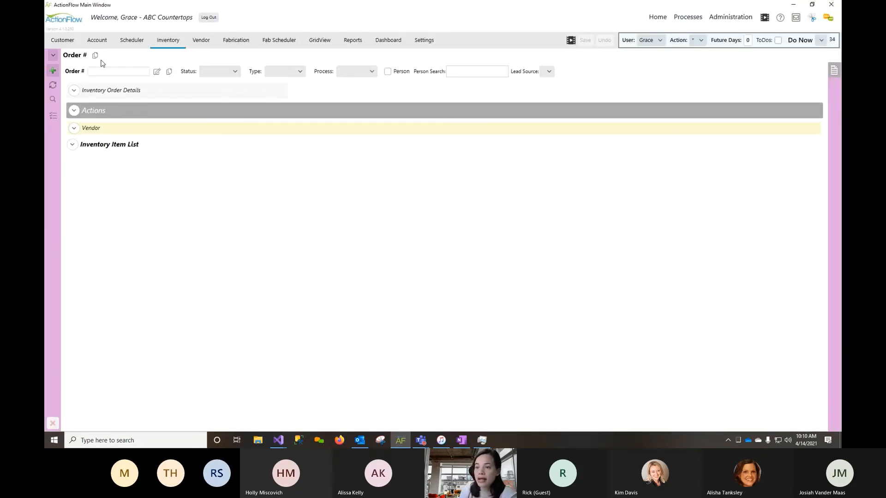
{"action": "left_click", "coordinate": [53, 55]}
{"action": "left_click", "coordinate": [57, 88]}
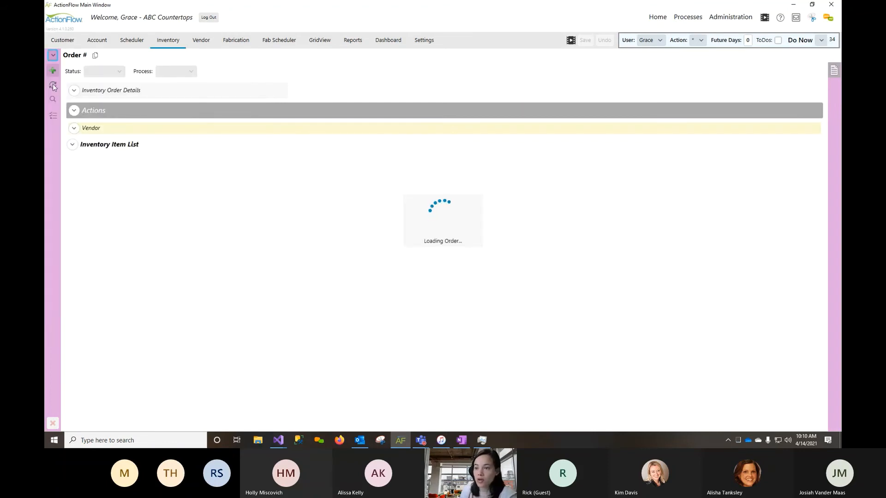
{"action": "left_click", "coordinate": [73, 145]}
Step: Generate the order's Purchase Order with Price report, review it and close the report window
{"action": "left_click", "coordinate": [53, 115]}
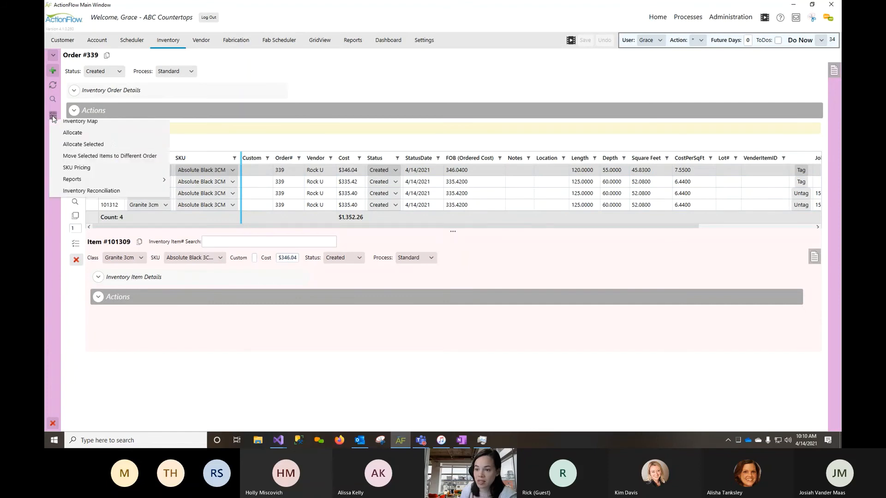
{"action": "mouse_move", "coordinate": [109, 194]}
{"action": "scroll", "coordinate": [262, 334], "scroll_direction": "down", "scroll_amount": 5}
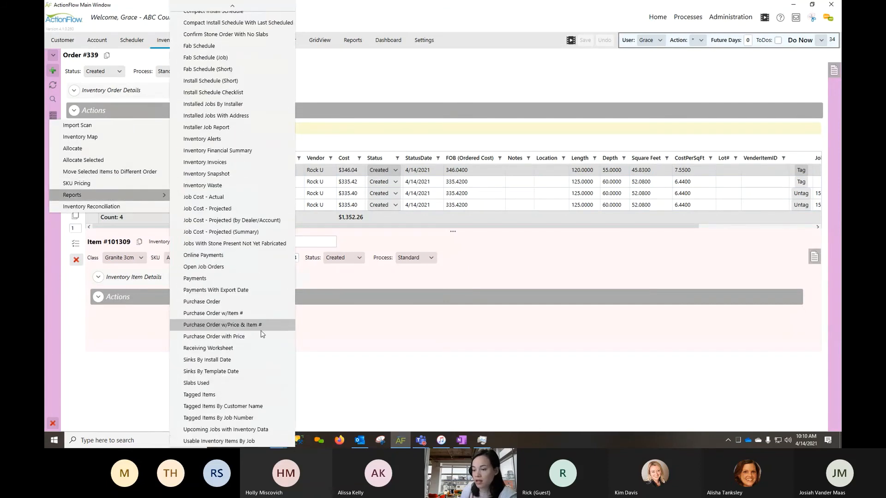
{"action": "left_click", "coordinate": [248, 336]}
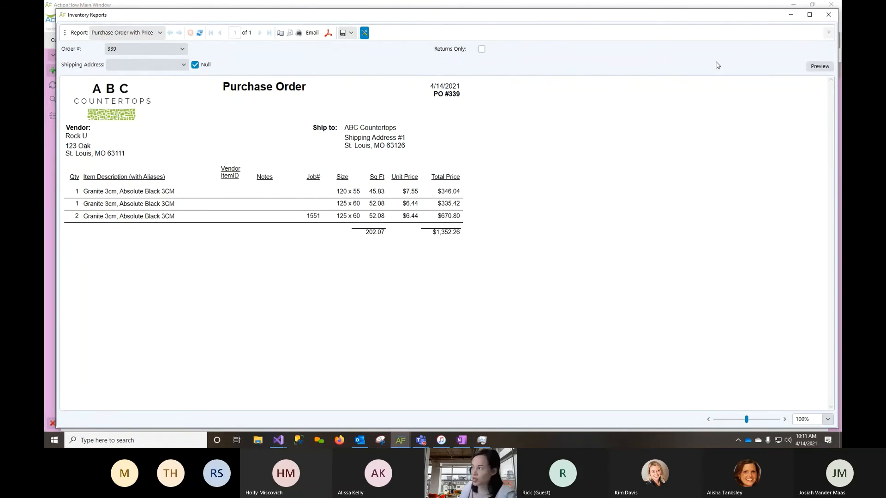
{"action": "left_click", "coordinate": [829, 15]}
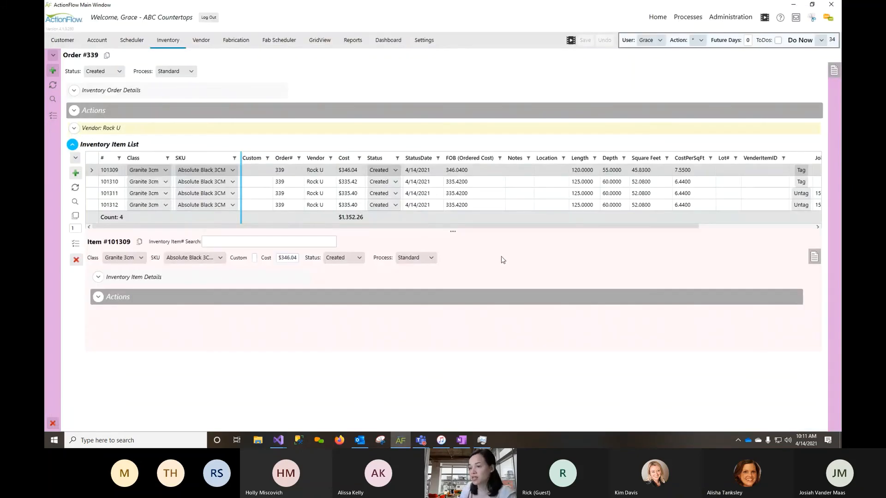
Step: Widen the SKU class list in the SKU Items administration and view the Default Vendor choices for Dekton 3CM
{"action": "left_click", "coordinate": [725, 19]}
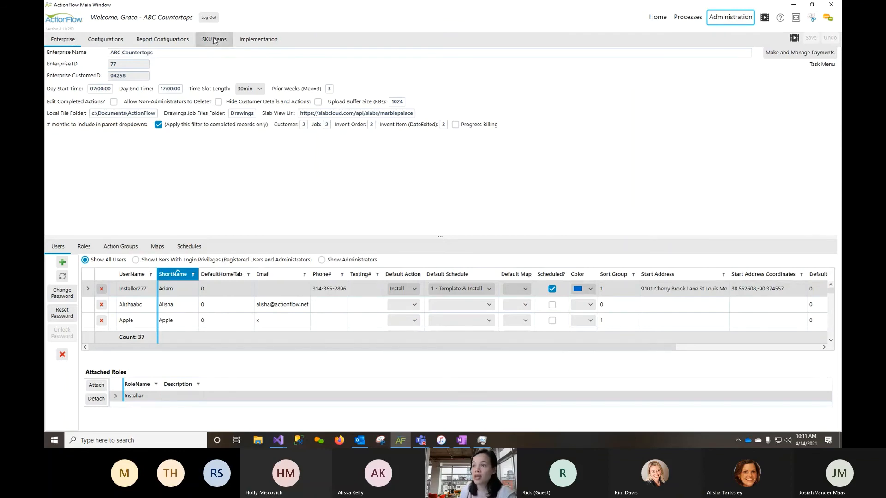
{"action": "left_click", "coordinate": [214, 41]}
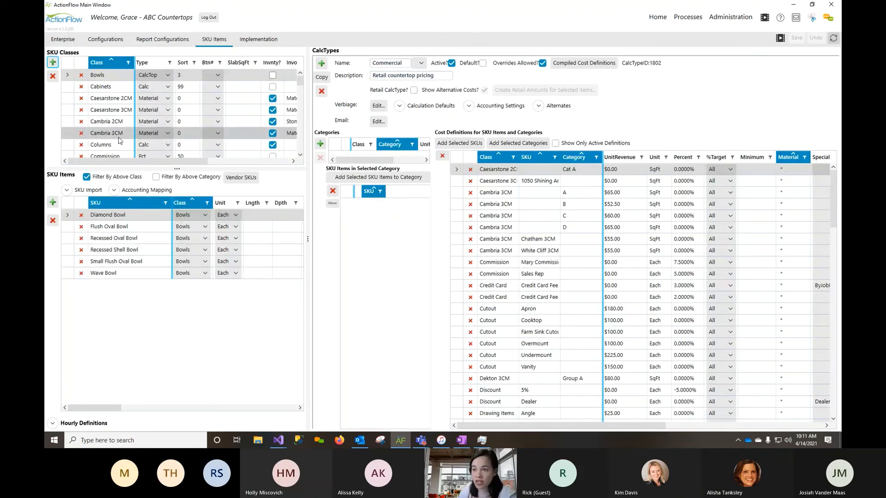
{"action": "scroll", "coordinate": [119, 138], "scroll_direction": "down", "scroll_amount": 4}
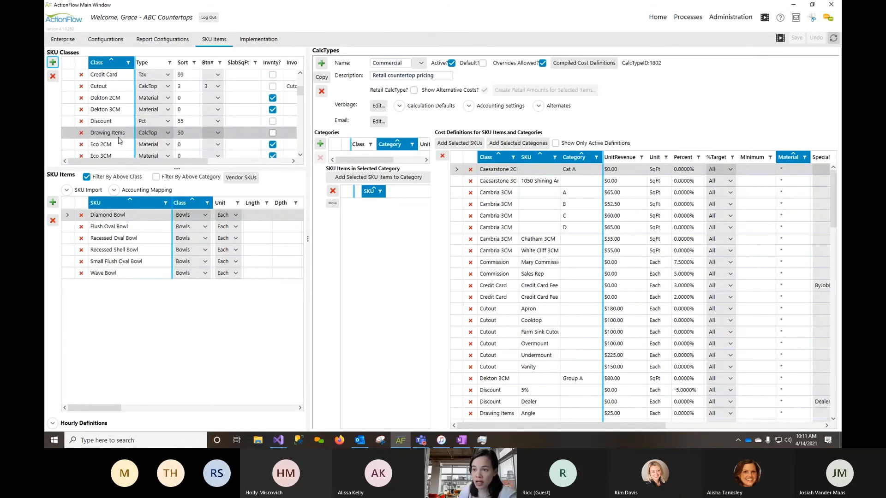
{"action": "left_click", "coordinate": [117, 109]}
{"action": "left_click_drag", "start_coordinate": [307, 106], "coordinate": [500, 105]}
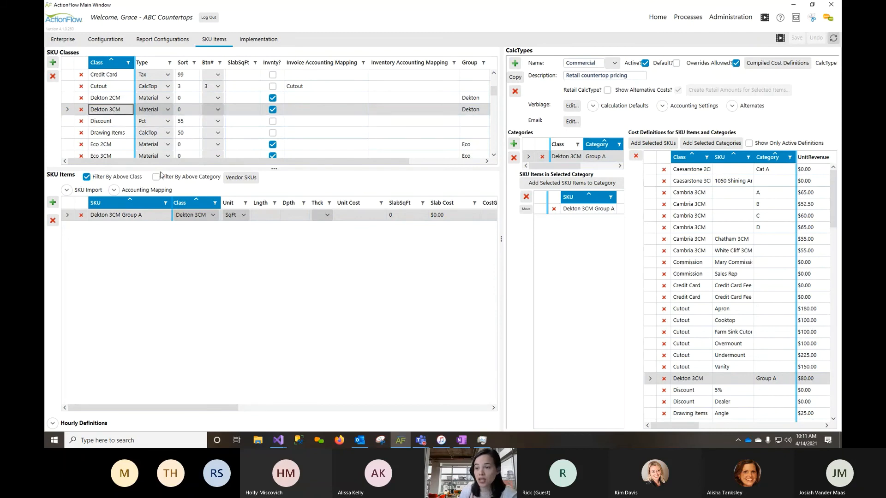
{"action": "left_click_drag", "start_coordinate": [167, 162], "coordinate": [249, 163]}
{"action": "left_click", "coordinate": [456, 108]}
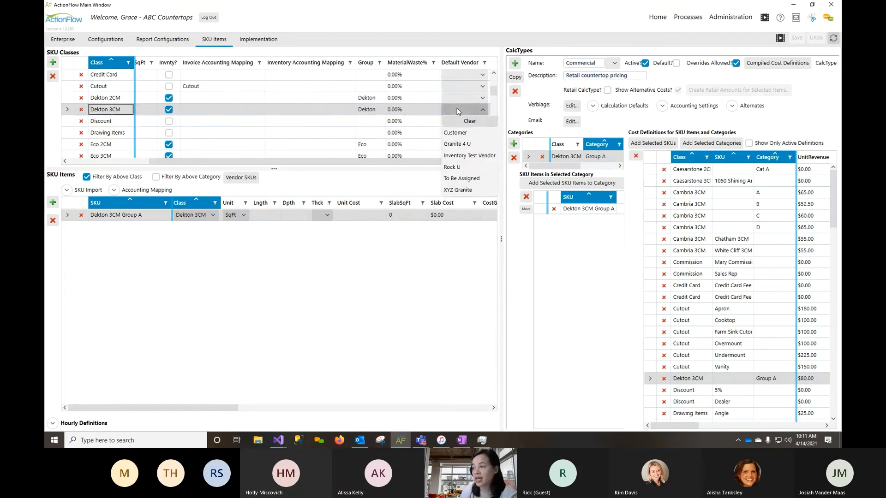
{"action": "left_click", "coordinate": [458, 108]}
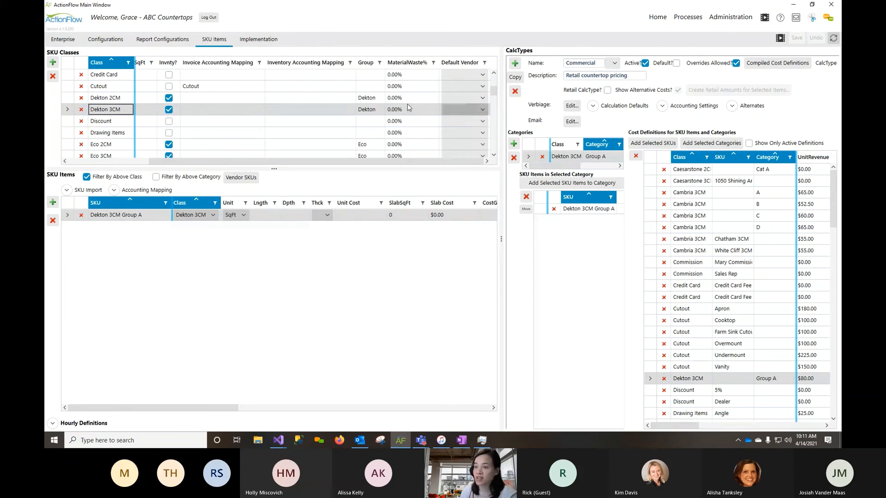
Step: Set the Granite 3cm class's default vendor to Granite 4 U
{"action": "scroll", "coordinate": [96, 132], "scroll_direction": "down", "scroll_amount": 2}
{"action": "scroll", "coordinate": [96, 132], "scroll_direction": "down", "scroll_amount": 2}
{"action": "left_click", "coordinate": [99, 129]}
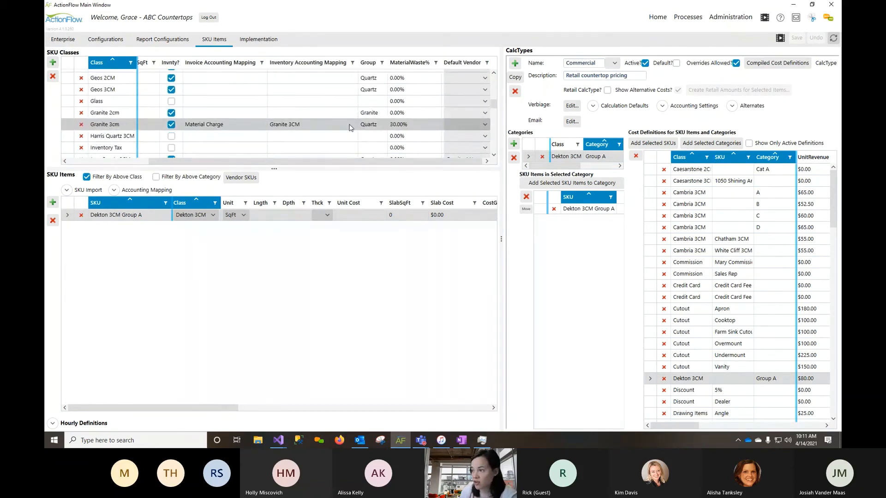
{"action": "left_click", "coordinate": [464, 92]}
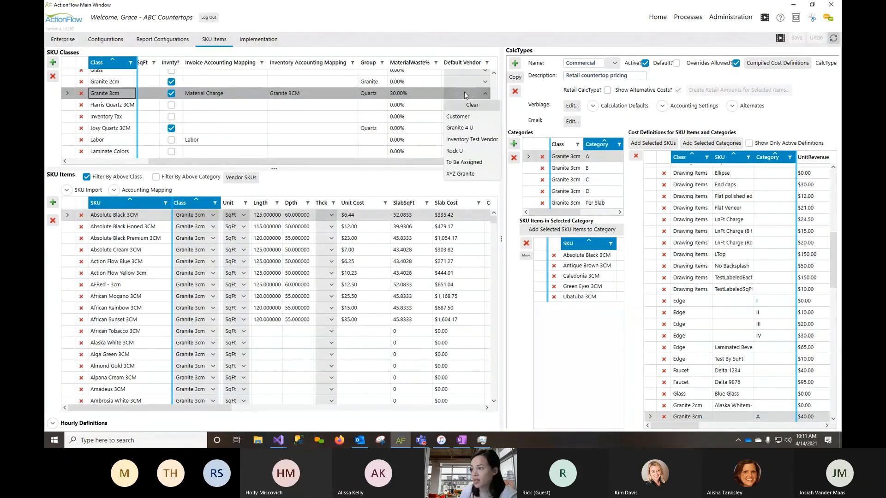
{"action": "left_click", "coordinate": [472, 128]}
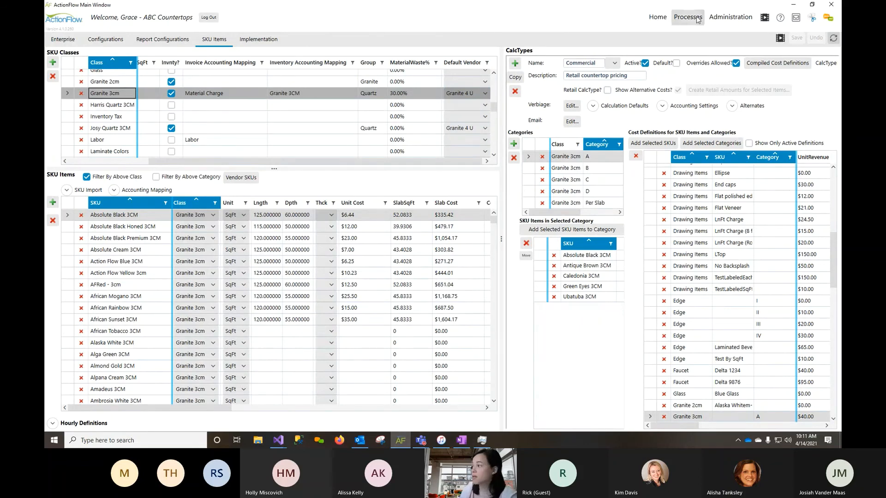
Step: Return to the home area, find the test customer by name and show the refreshed job list
{"action": "left_click", "coordinate": [664, 23]}
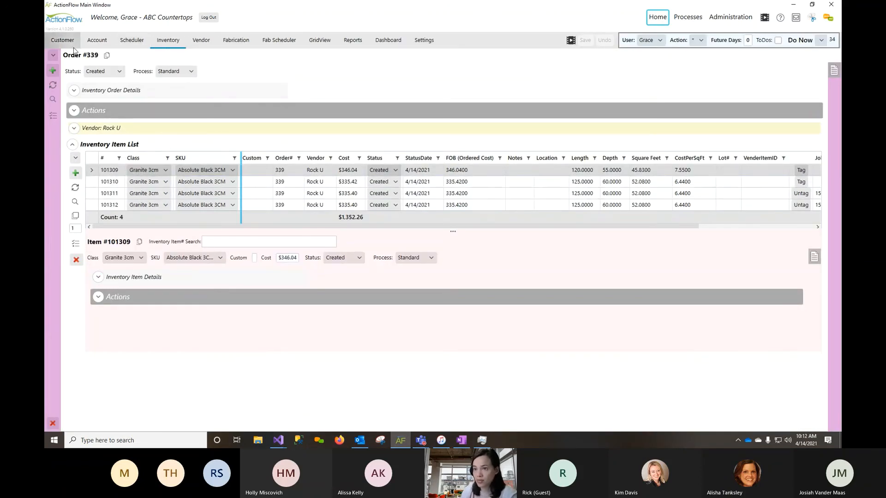
{"action": "left_click", "coordinate": [68, 43]}
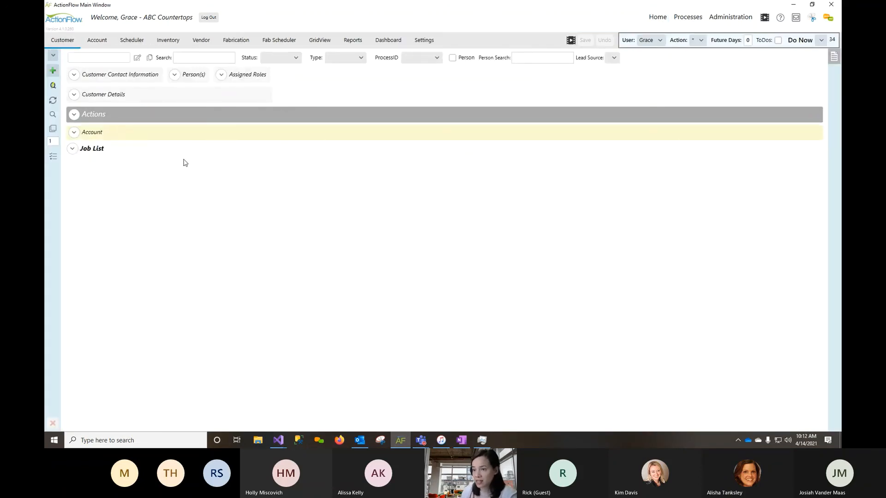
{"action": "left_click", "coordinate": [221, 54]}
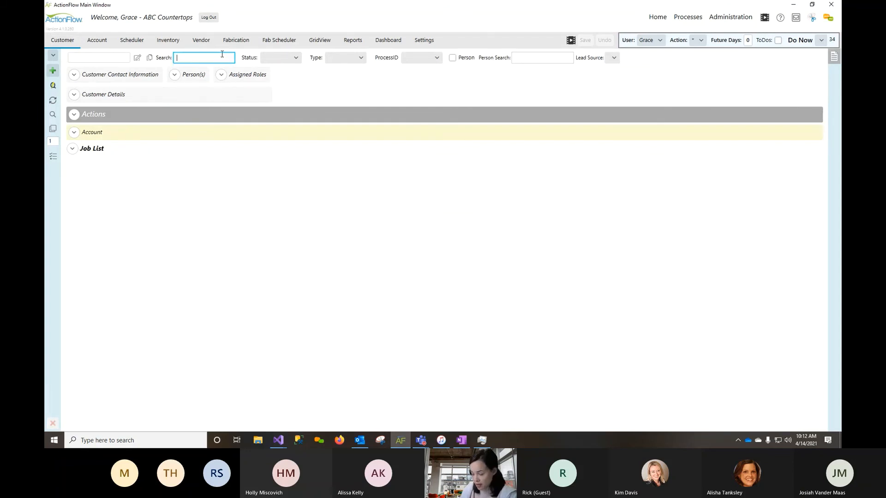
{"action": "type", "text": "Andy Test"}
{"action": "left_click", "coordinate": [192, 74]}
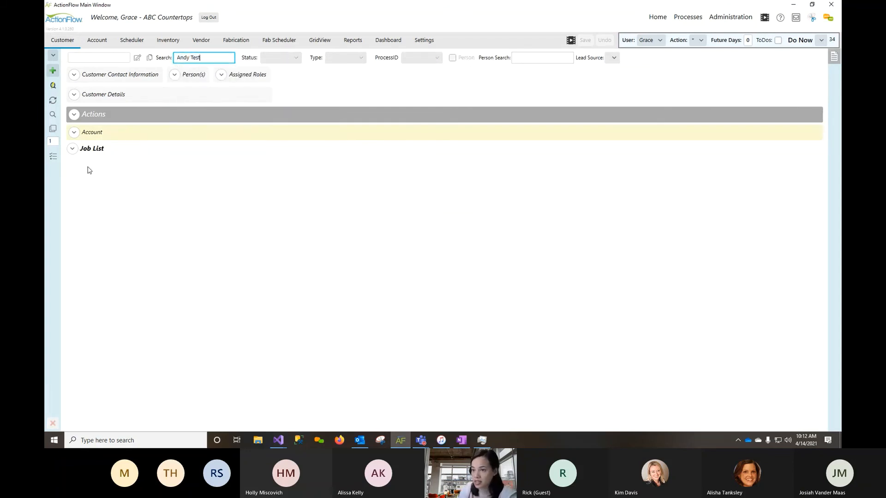
{"action": "left_click", "coordinate": [73, 149]}
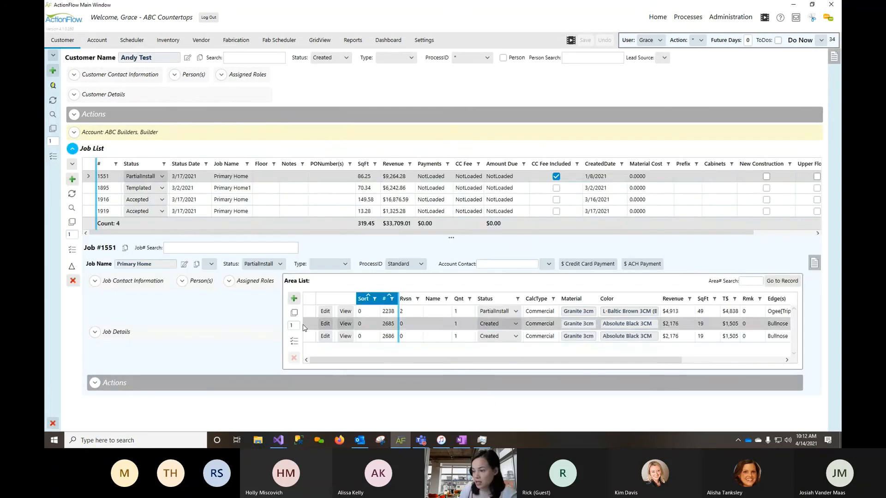
{"action": "left_click", "coordinate": [77, 196]}
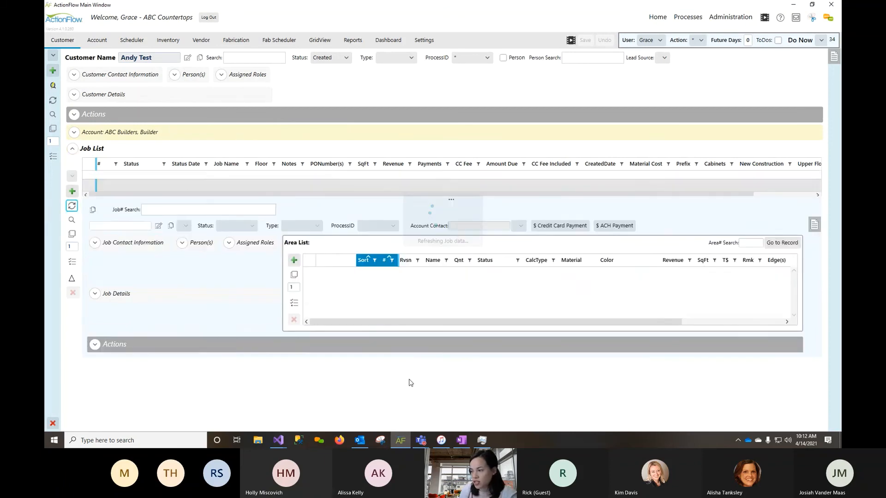
Step: Add a third slab with default vendor Granite 4 U in area 2686's slab details and close the area
{"action": "left_click", "coordinate": [325, 336]}
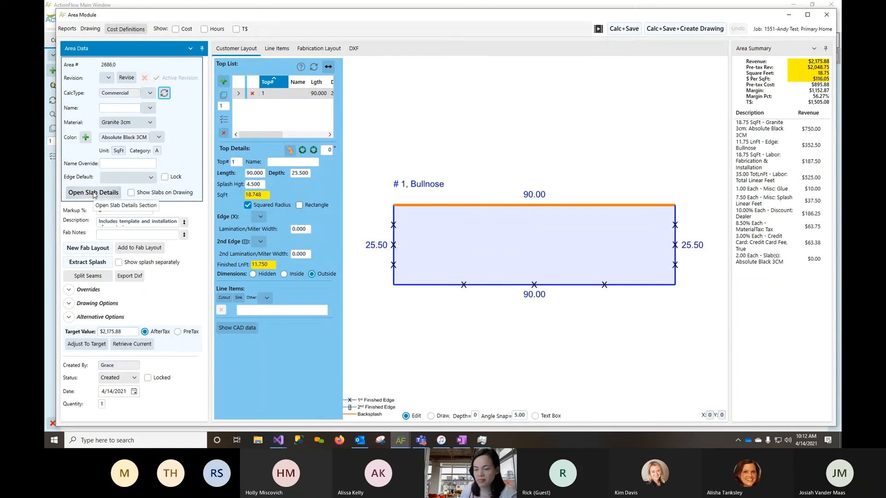
{"action": "left_click", "coordinate": [94, 193]}
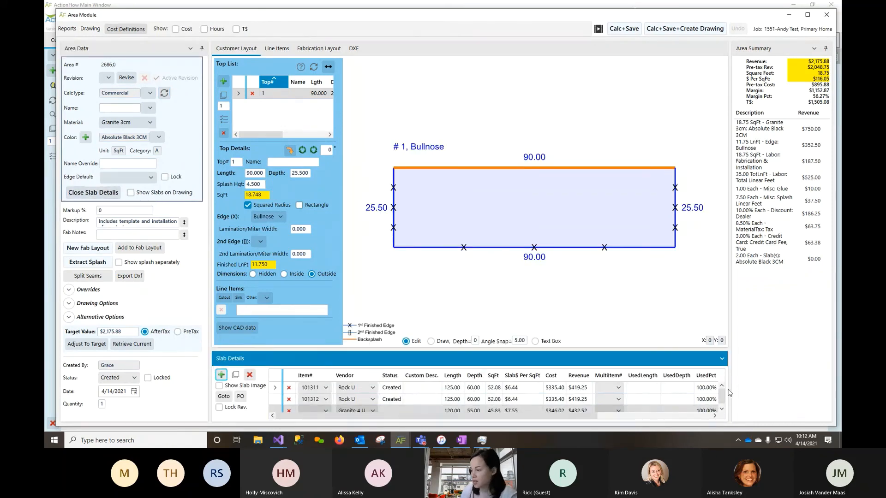
{"action": "scroll", "coordinate": [710, 397], "scroll_direction": "down", "scroll_amount": 1}
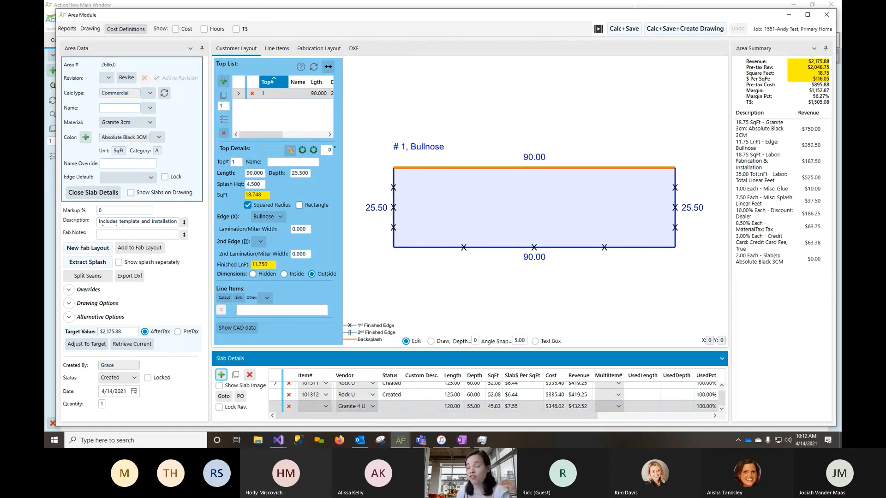
{"action": "left_click", "coordinate": [828, 20]}
Step: Open SKU Pricing from the vendor section and choose Customer as the vendor
{"action": "left_click", "coordinate": [207, 43]}
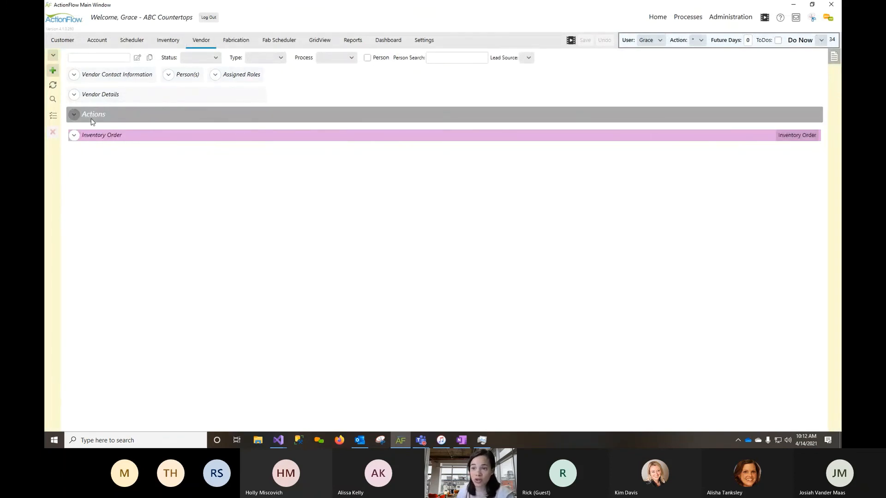
{"action": "left_click", "coordinate": [54, 117]}
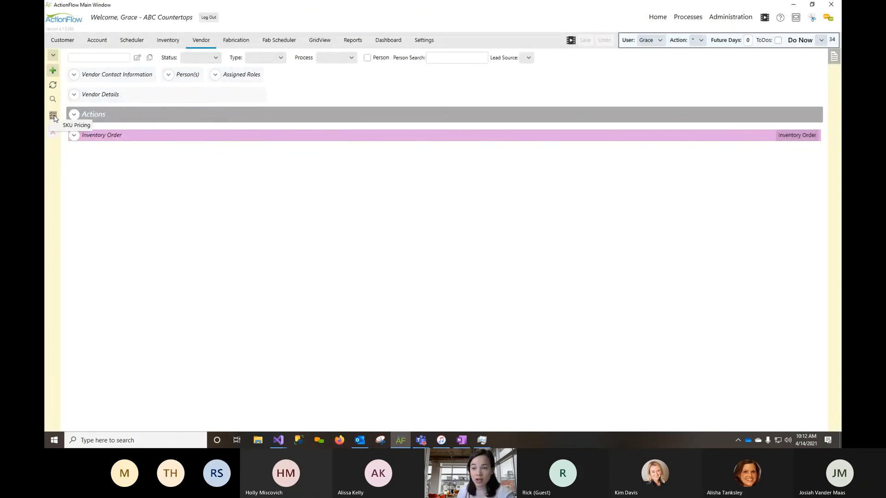
{"action": "left_click", "coordinate": [70, 124]}
{"action": "left_click", "coordinate": [215, 30]}
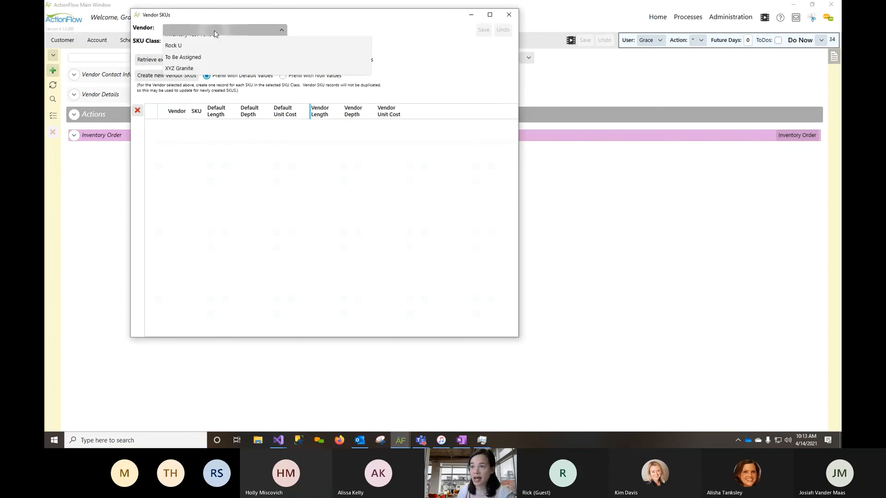
{"action": "left_click", "coordinate": [218, 39]}
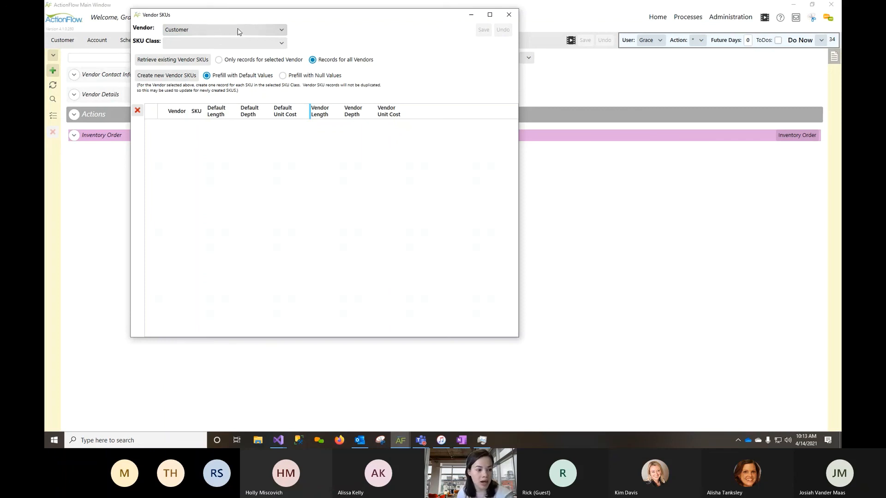
{"action": "left_click", "coordinate": [238, 30]}
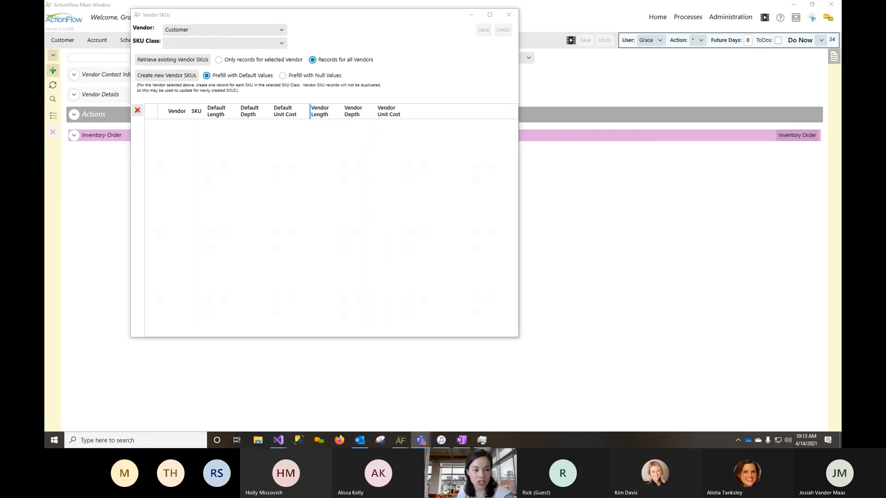